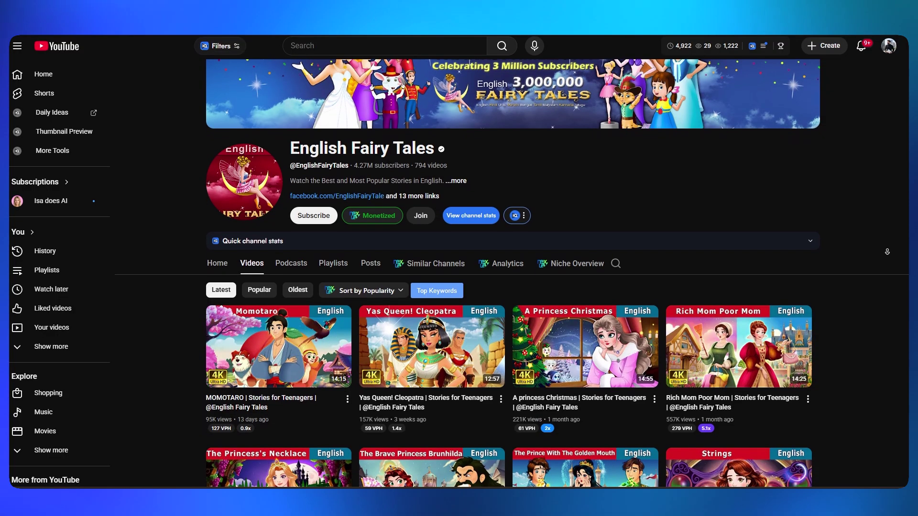
# Step: Scroll the English Fairy Tales channel stats to read the $14K - $42K monthly earnings estimate
pyautogui.scroll(-2, 511, 286)
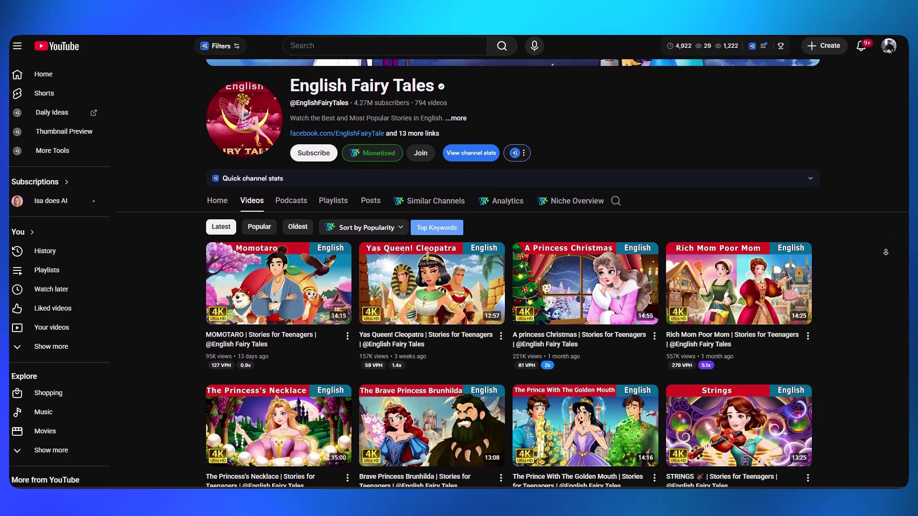
pyautogui.scroll(-2, 512, 287)
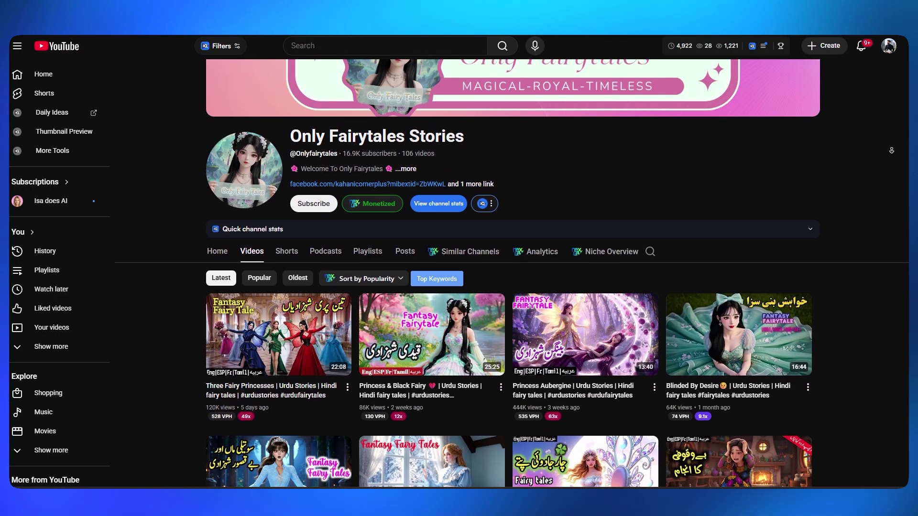
pyautogui.scroll(-2, 511, 287)
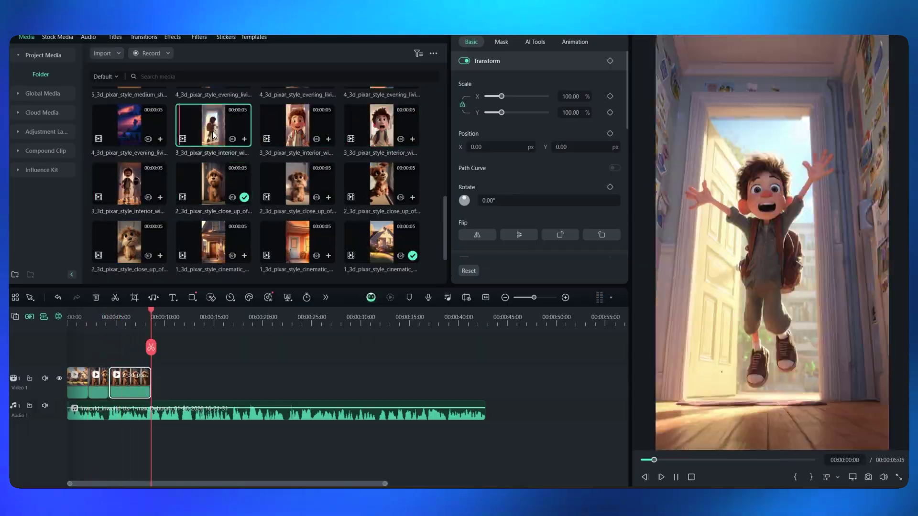
# Step: Scroll up in Filmora to review the Pixar dog clips above the narration audio
pyautogui.scroll(5, 119, 180)
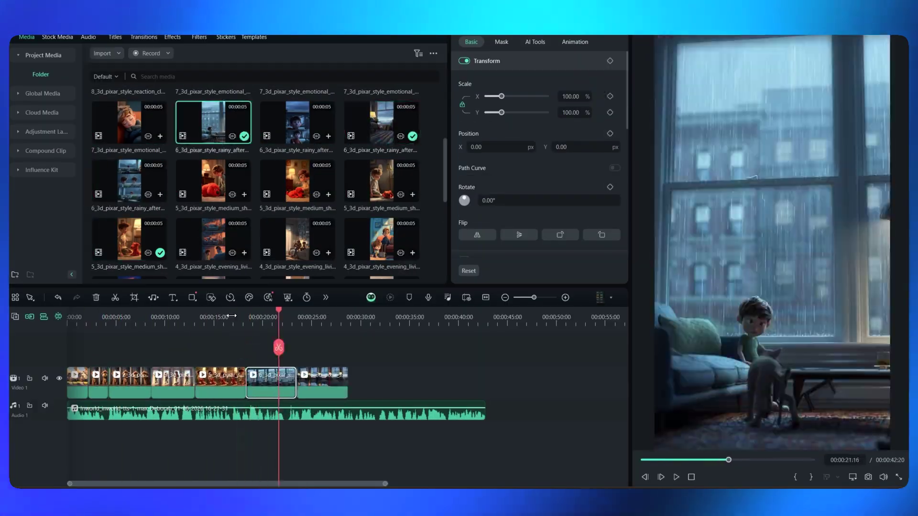
pyautogui.scroll(5, 128, 188)
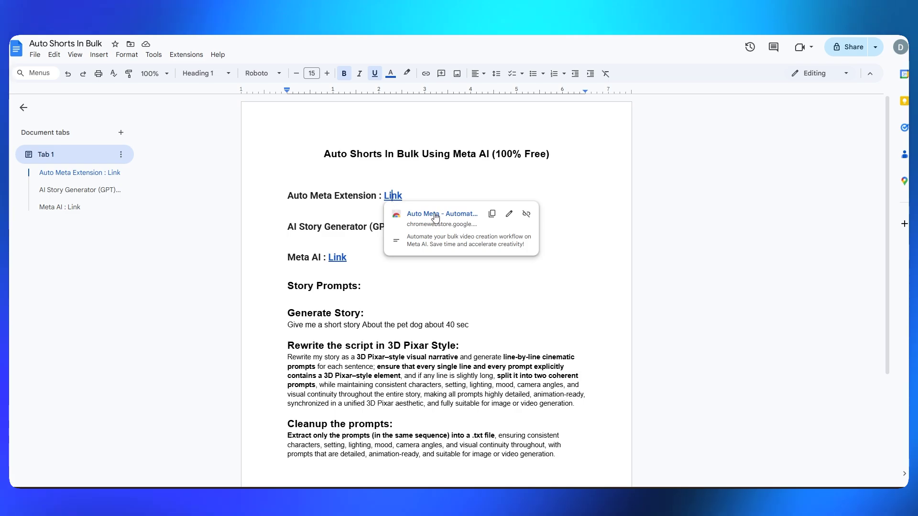
# Step: Open the Auto Meta extension's store page and add it to Brave, declining Chrome
pyautogui.click(392, 196)
pyautogui.click(437, 213)
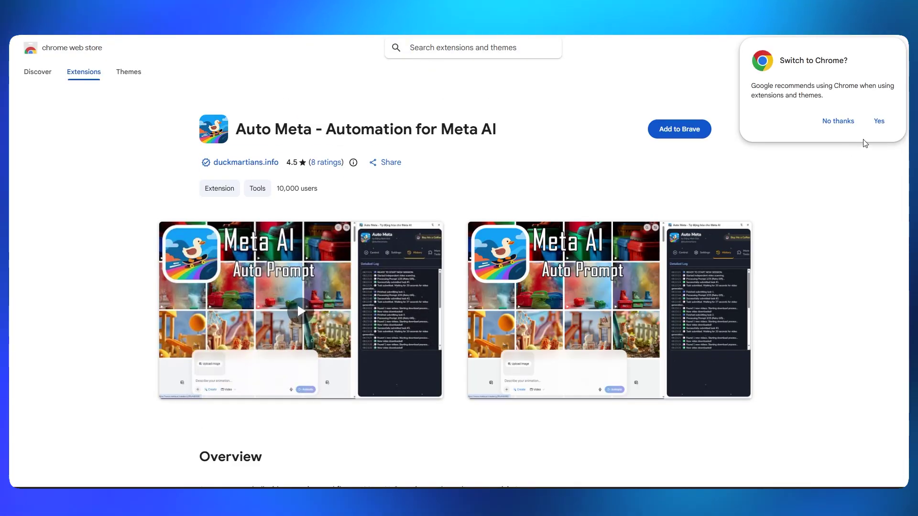
pyautogui.click(823, 123)
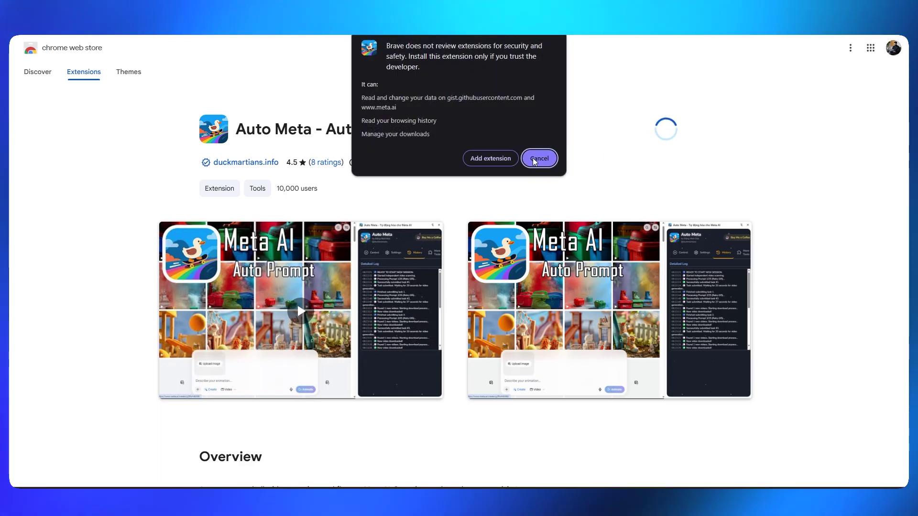
pyautogui.click(487, 159)
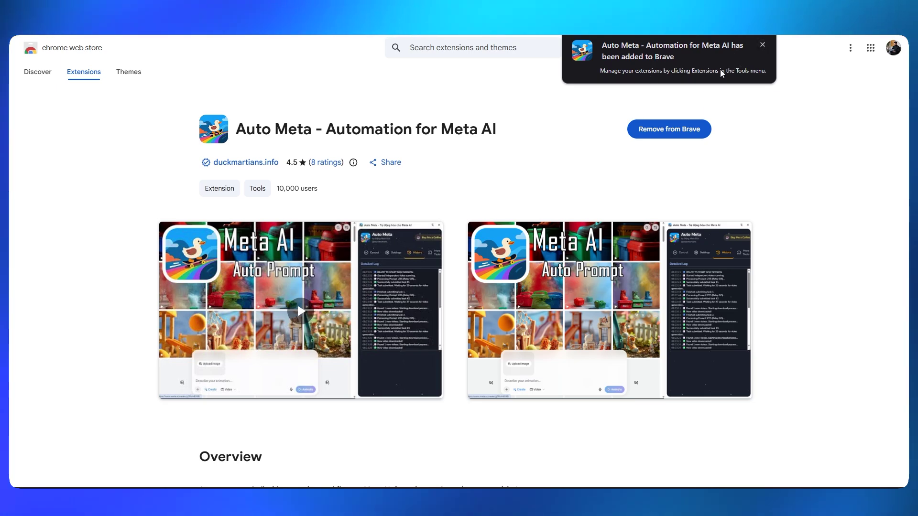
# Step: Pin Auto Meta to the browser toolbar and close the extensions list
pyautogui.click(762, 45)
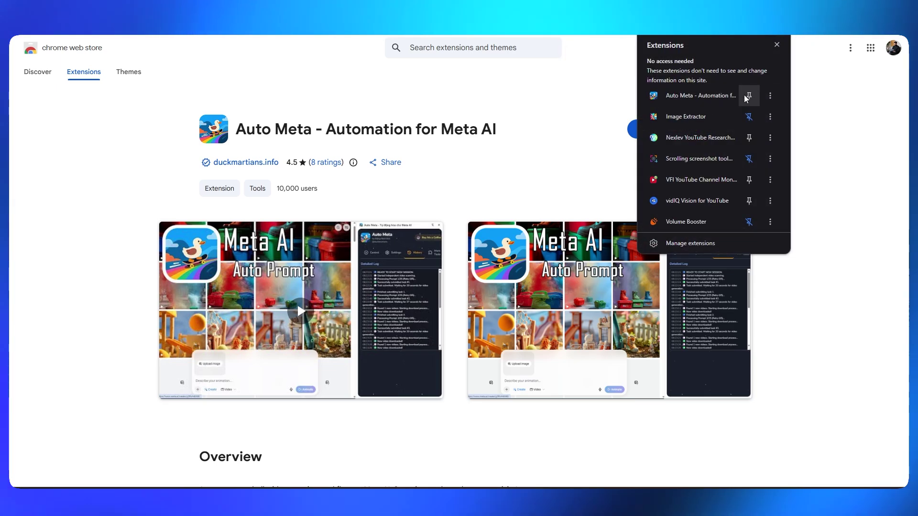
pyautogui.click(749, 95)
pyautogui.click(820, 108)
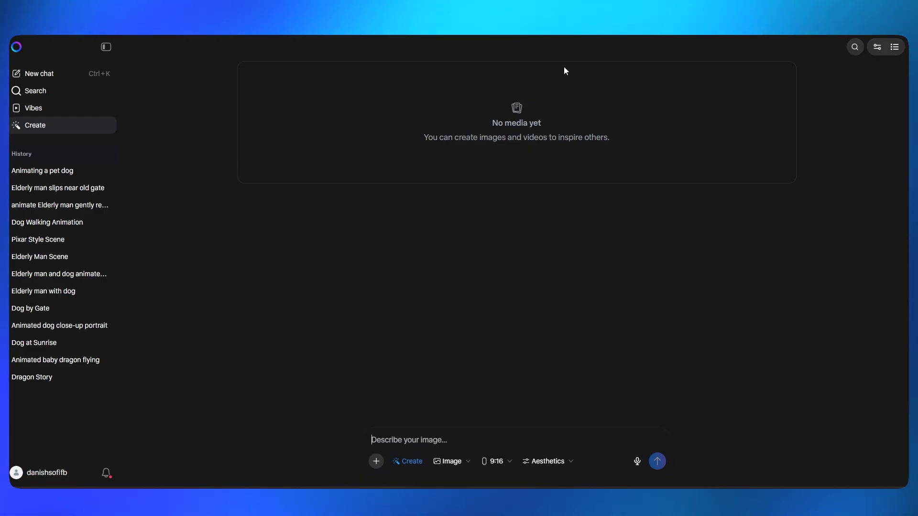
# Step: Open and then close Meta AI's conversation search
pyautogui.click(35, 91)
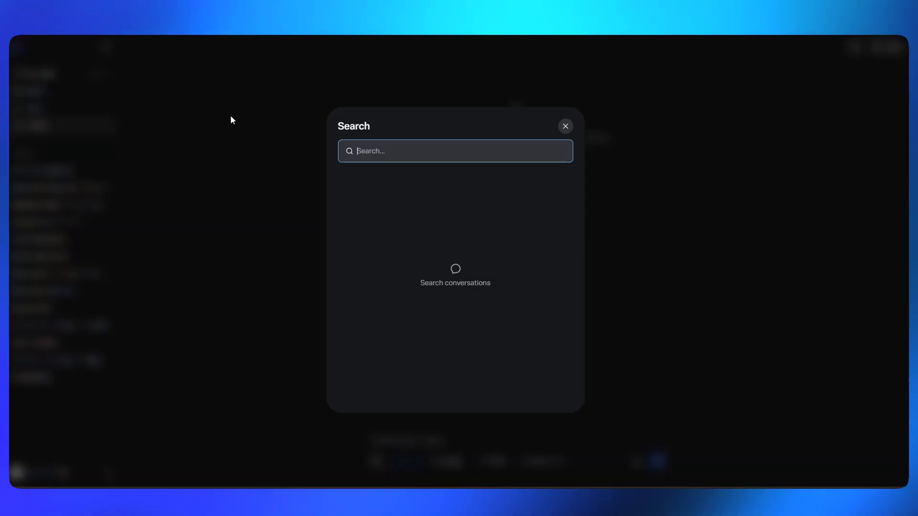
pyautogui.press('Escape')
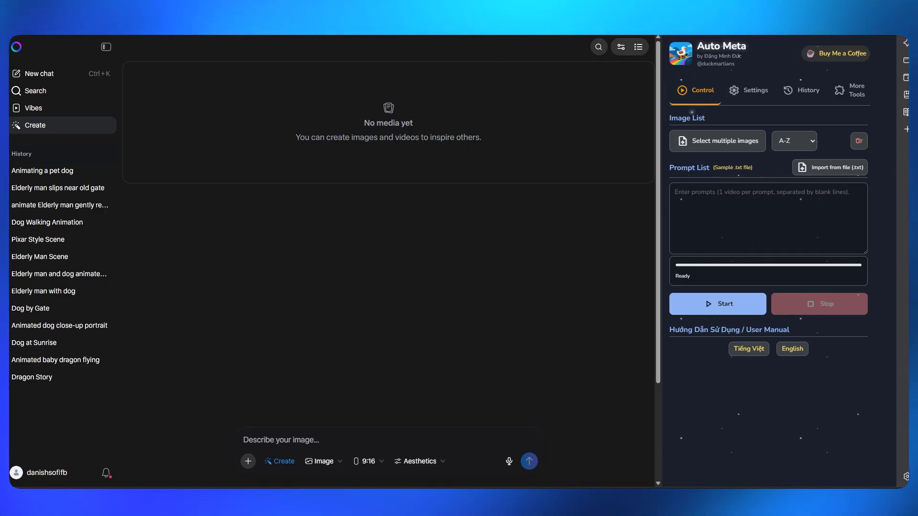
# Step: Switch to the Auto Shorts In Bulk document tab
pyautogui.hotkey('ctrl', 'Tab')
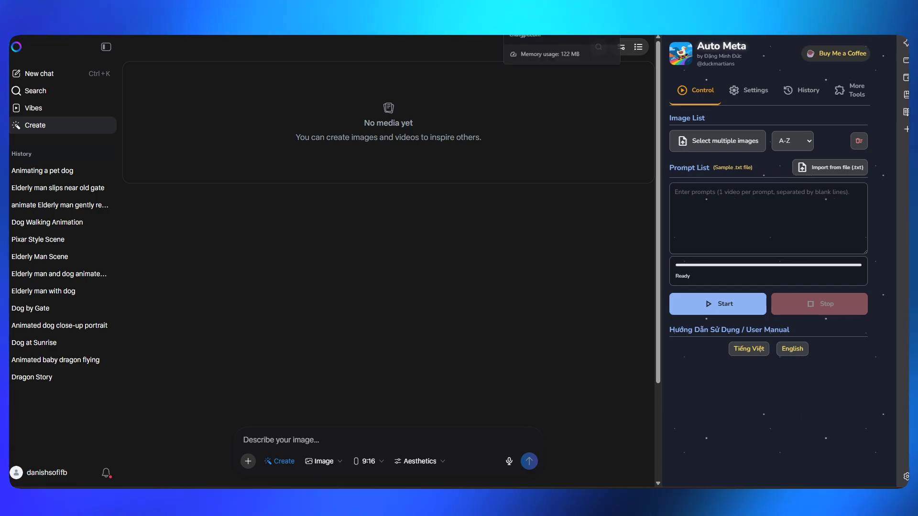
# Step: Open the doc's AI Story Generator GPT link and collapse ChatGPT's sidebar
pyautogui.hotkey('ctrl', 'Tab')
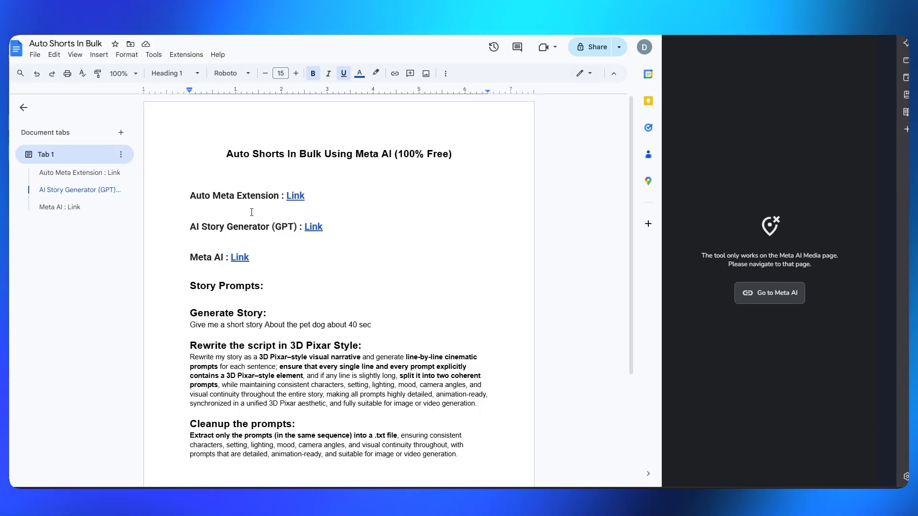
pyautogui.keyDown('ctrl'); pyautogui.click(313, 227); pyautogui.keyUp('ctrl')
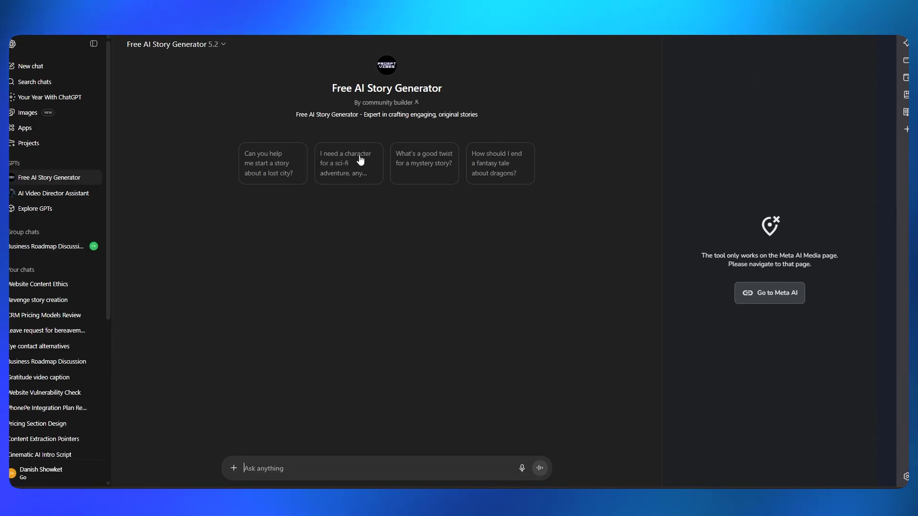
pyautogui.click(94, 43)
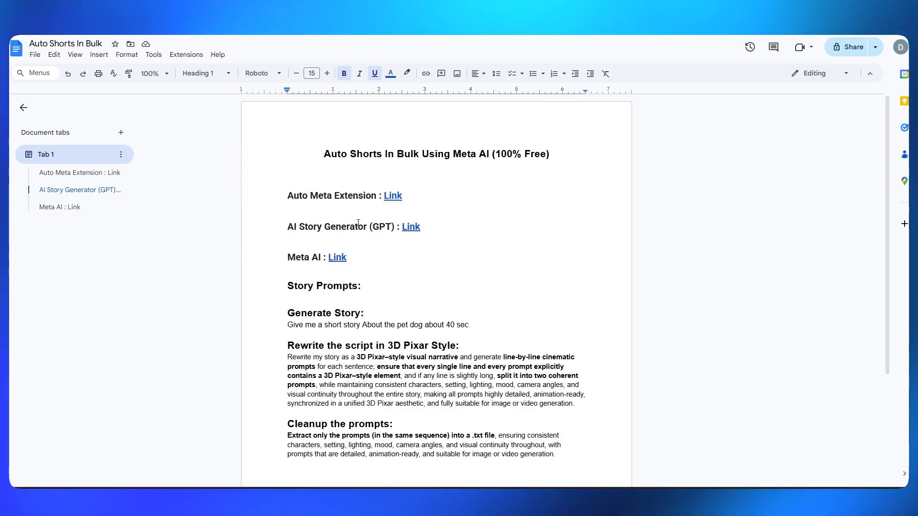
pyautogui.scroll(-3, 356, 209)
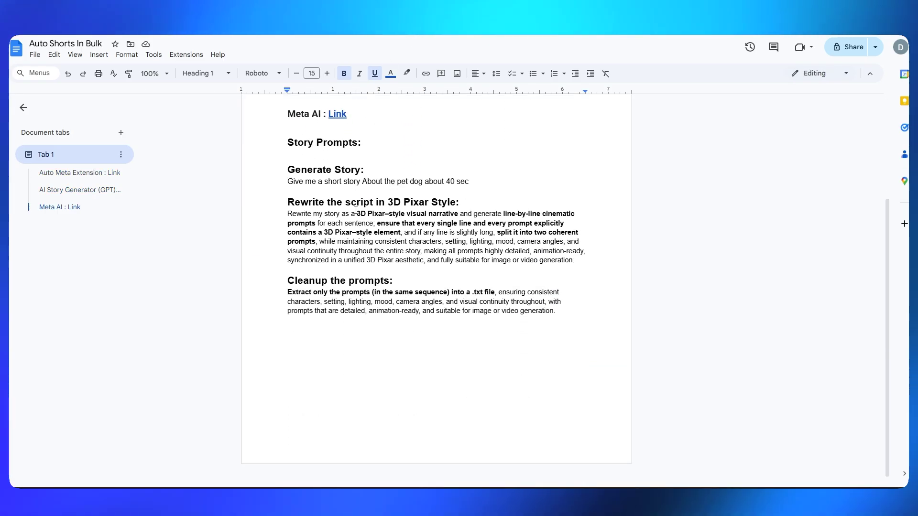
# Step: Select the doc's Generate Story prompt line for the story generator, then return to the doc
pyautogui.doubleClick(308, 181)
pyautogui.tripleClick(308, 182)
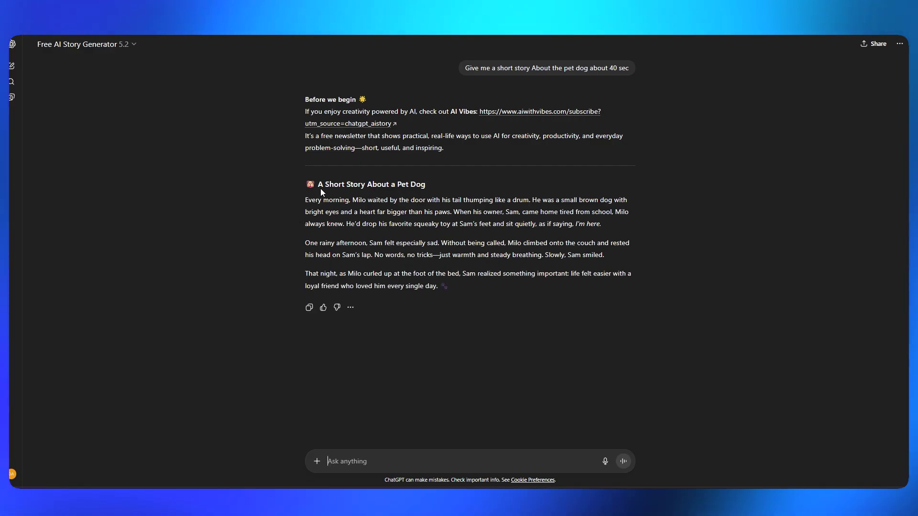
pyautogui.hotkey('alt', 'Tab')
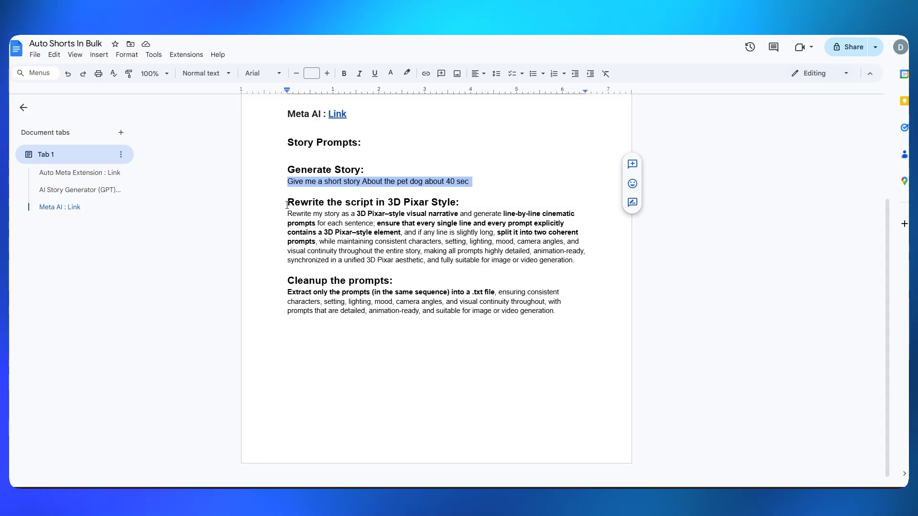
# Step: Send the Pixar-style rewrite prompt to the story chat and review the ten scene prompts
pyautogui.moveTo(284, 214); pyautogui.dragTo(589, 265)
pyautogui.hotkey('alt', 'Tab')
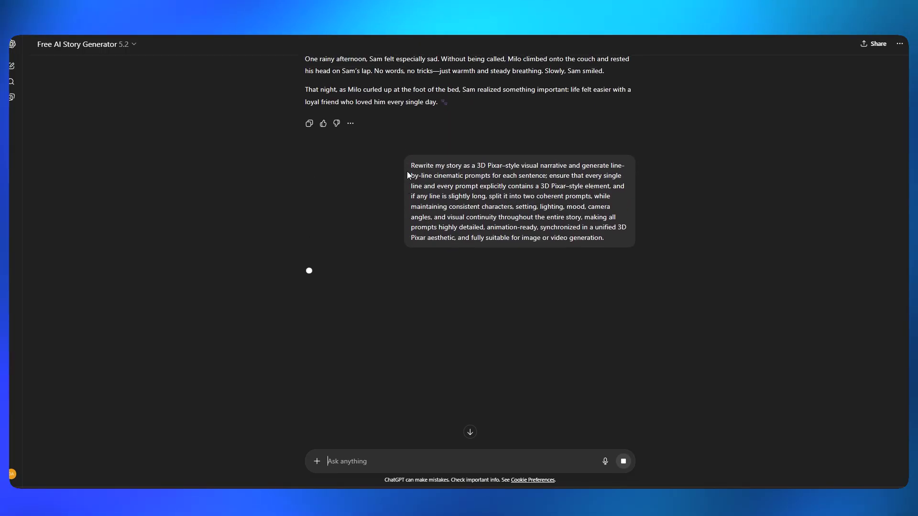
pyautogui.hotkey('alt', 'Tab')
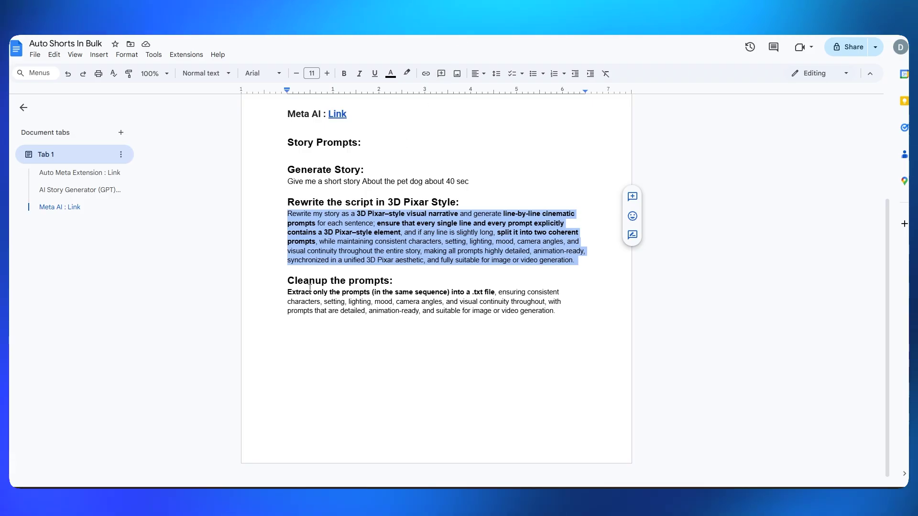
pyautogui.hotkey('alt', 'Tab')
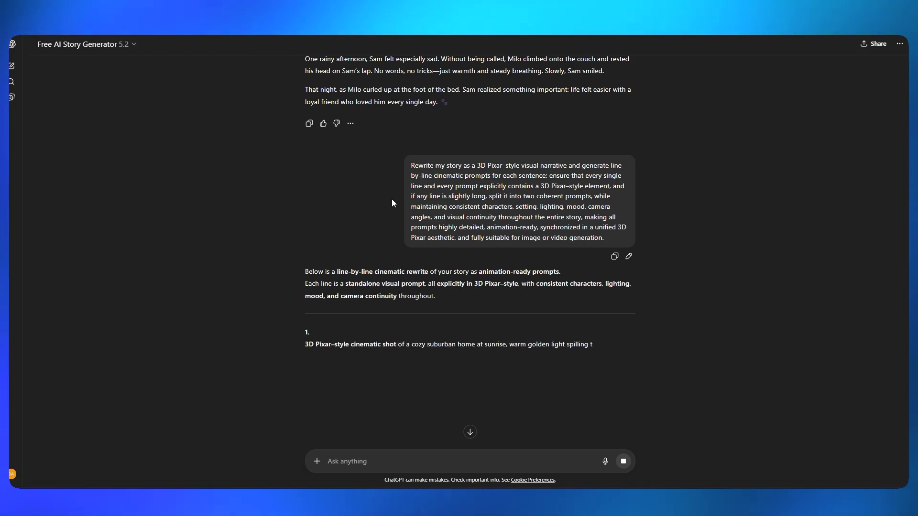
pyautogui.scroll(-4, 391, 203)
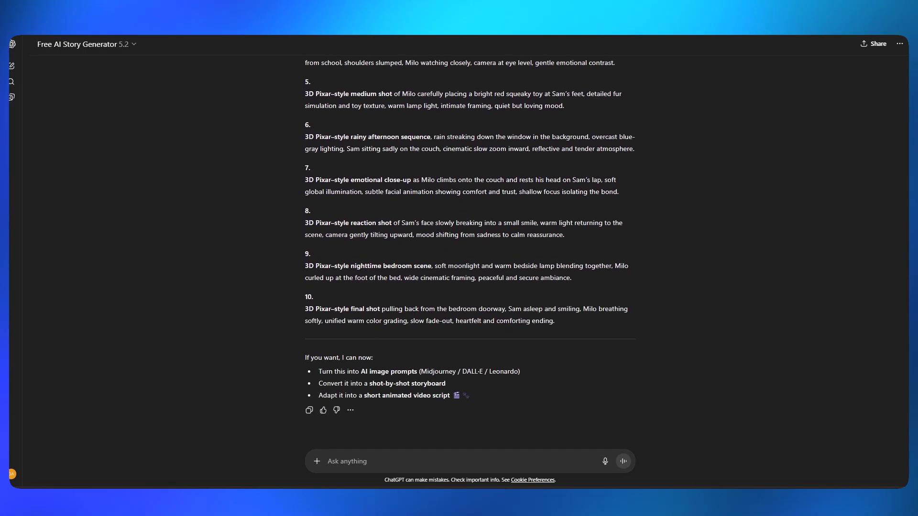
pyautogui.scroll(5, 411, 207)
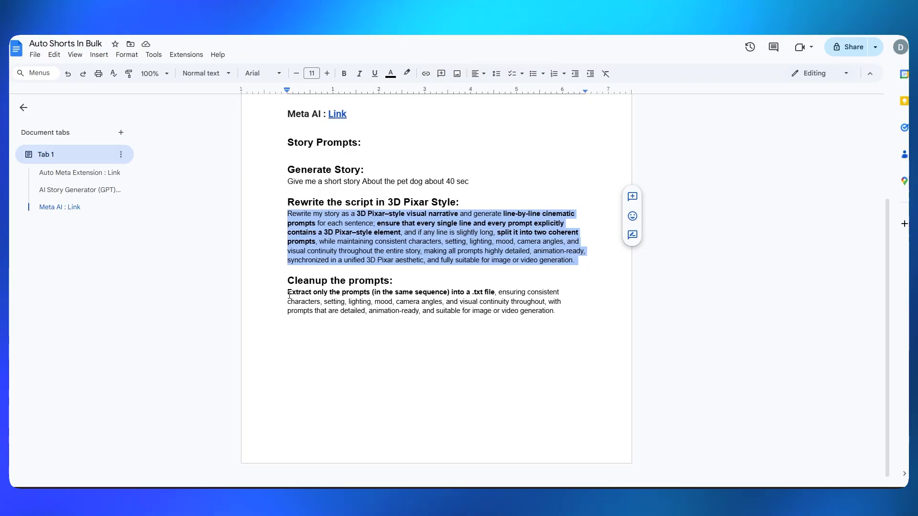
# Step: Select the doc's 'Cleanup the prompts' extraction instruction for ChatGPT
pyautogui.moveTo(289, 295); pyautogui.dragTo(573, 312)
pyautogui.hotkey('ctrl', 'c')
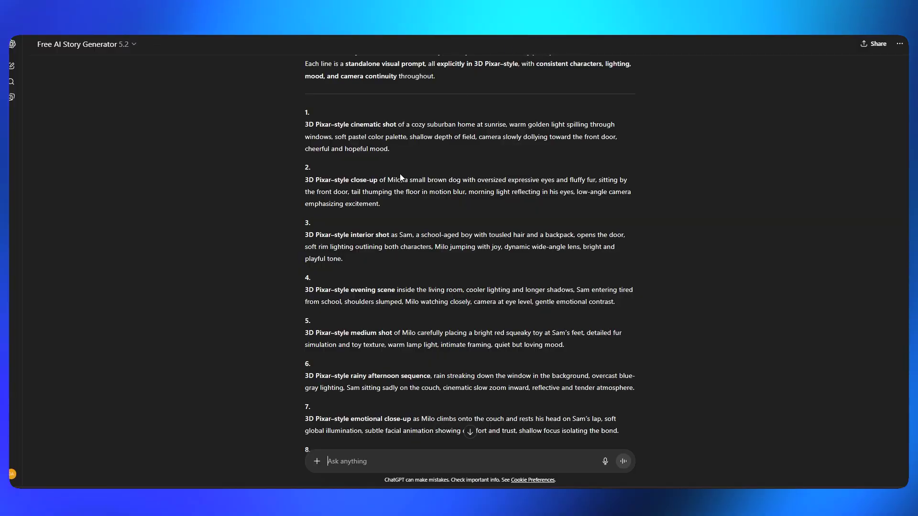
pyautogui.scroll(-5, 399, 174)
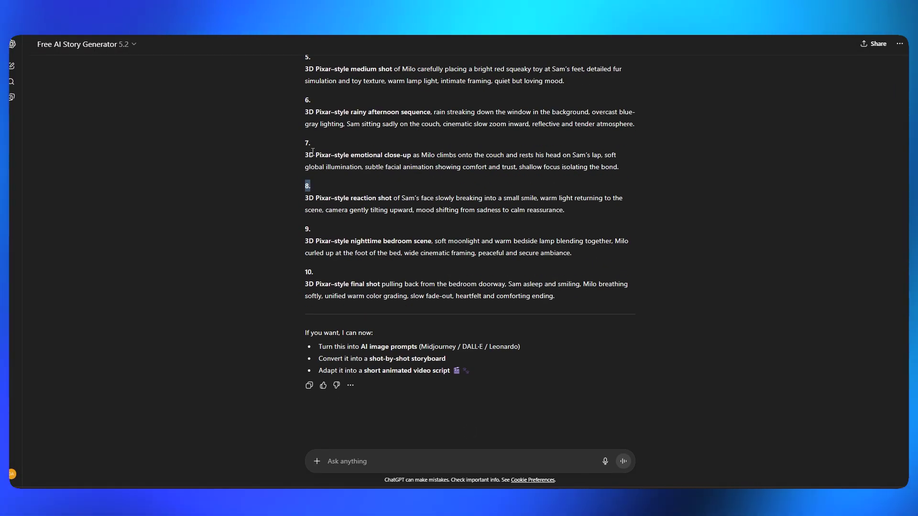
pyautogui.doubleClick(307, 99)
pyautogui.doubleClick(307, 57)
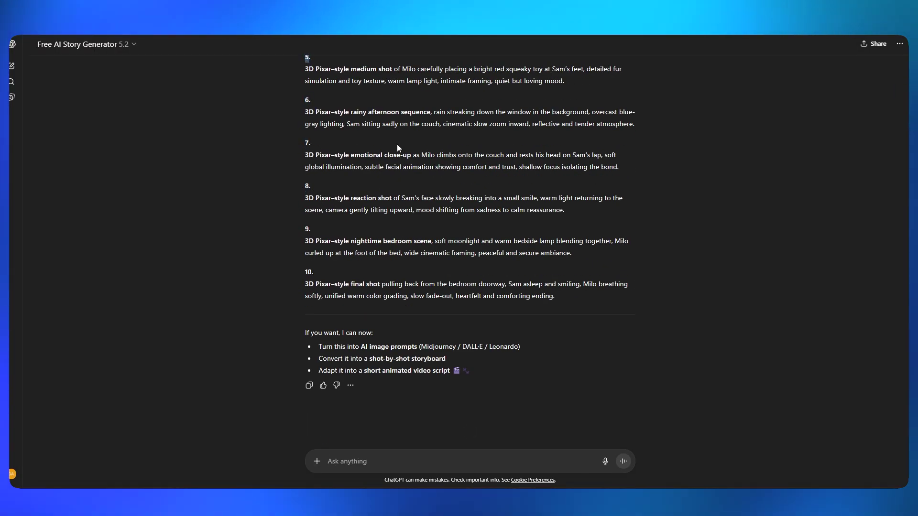
# Step: Send the extraction request and copy the ten prompts from ChatGPT's code block
pyautogui.hotkey('ctrl', 'v')
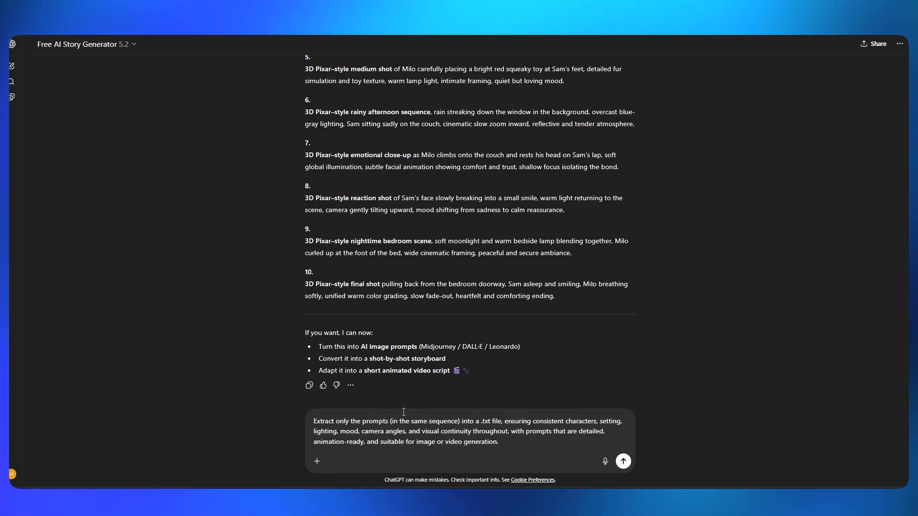
pyautogui.press('Return')
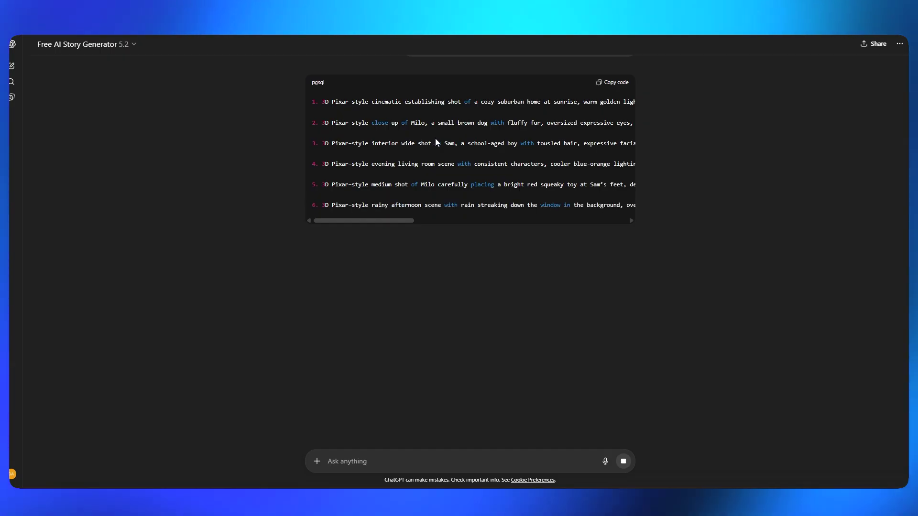
pyautogui.scroll(7, 308, 214)
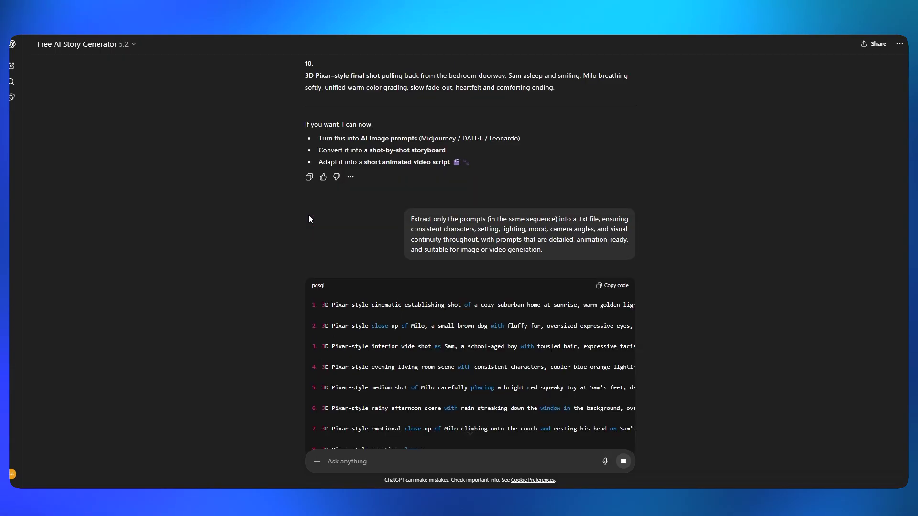
pyautogui.scroll(3, 322, 215)
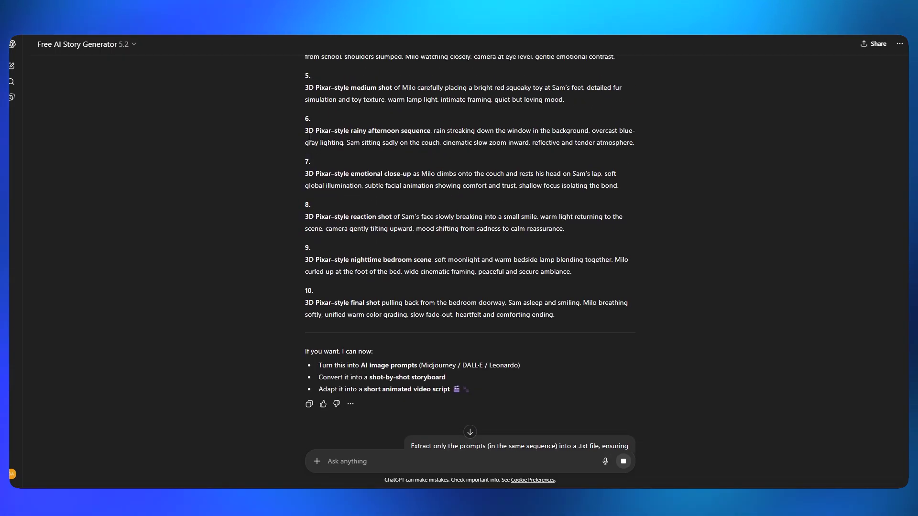
pyautogui.scroll(2, 362, 175)
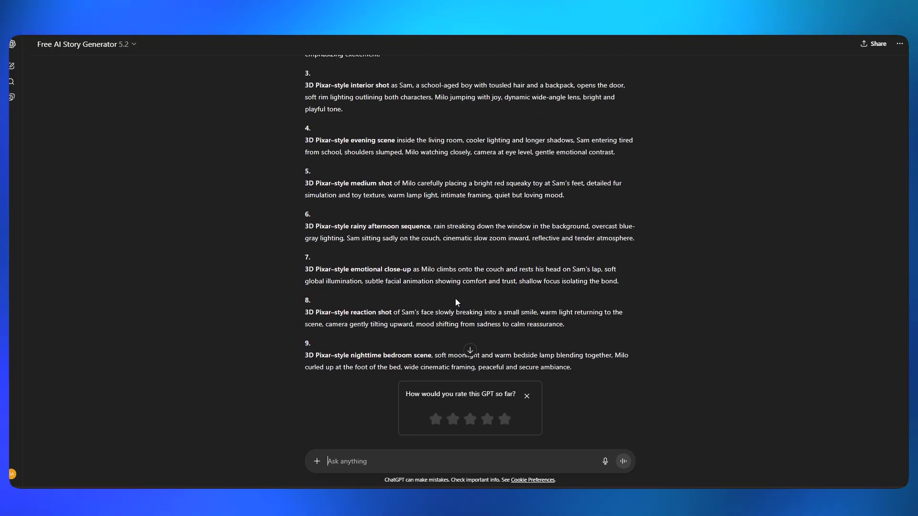
pyautogui.scroll(-6, 431, 225)
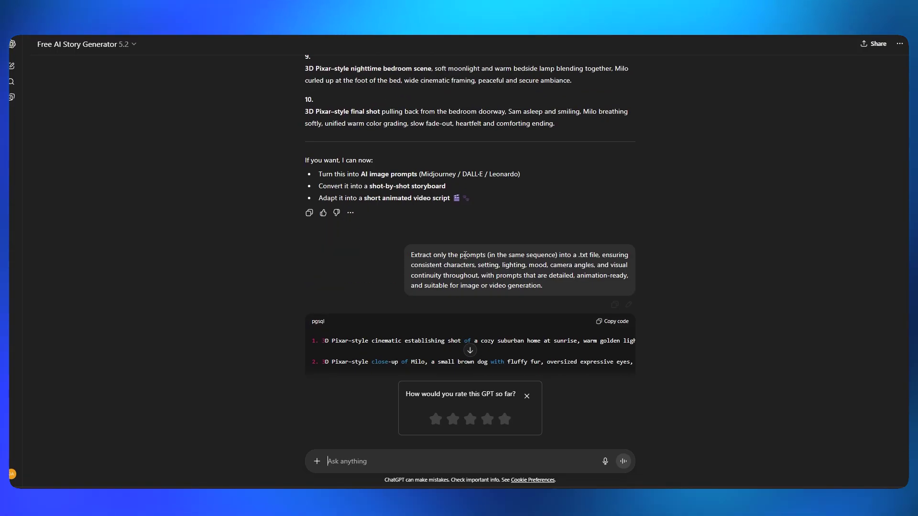
pyautogui.scroll(-5, 411, 238)
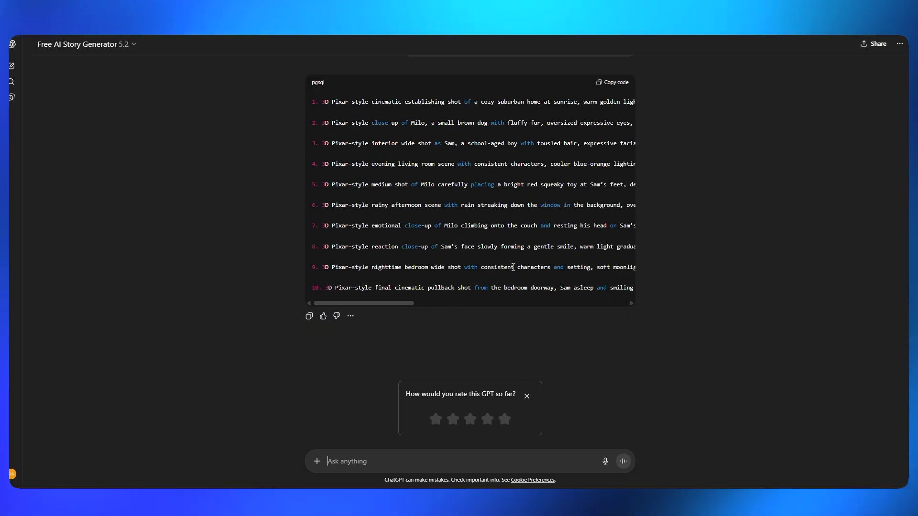
pyautogui.click(615, 84)
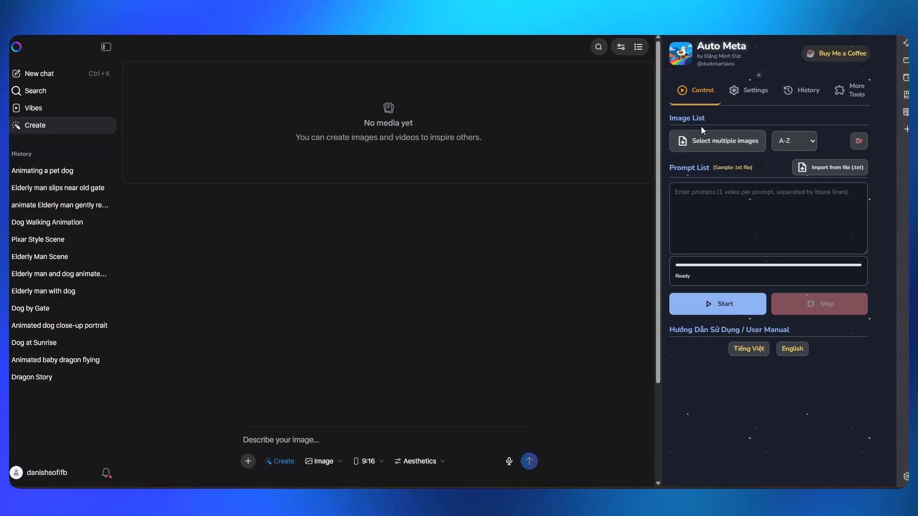
# Step: Paste the ten prompts into Auto Meta's Prompt List and switch the composer from Image to Video
pyautogui.click(725, 223)
pyautogui.hotkey('ctrl', 'v')
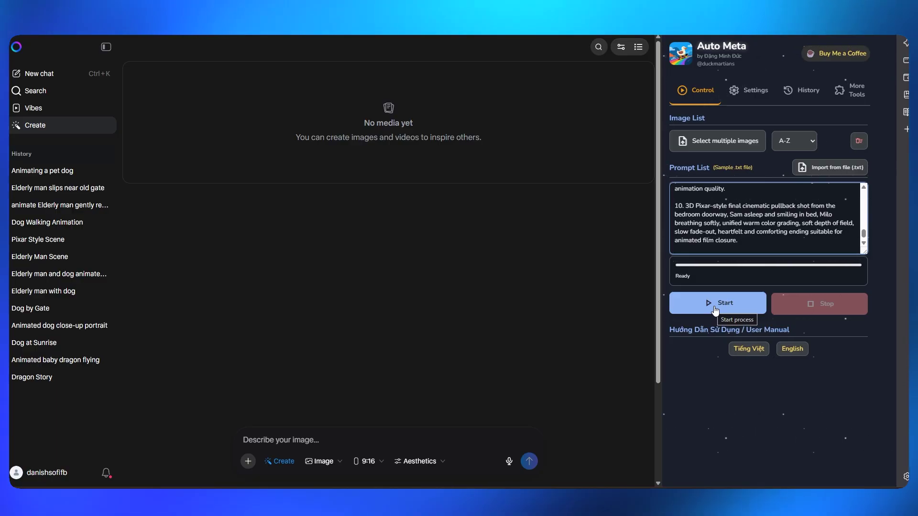
pyautogui.click(329, 461)
pyautogui.click(332, 447)
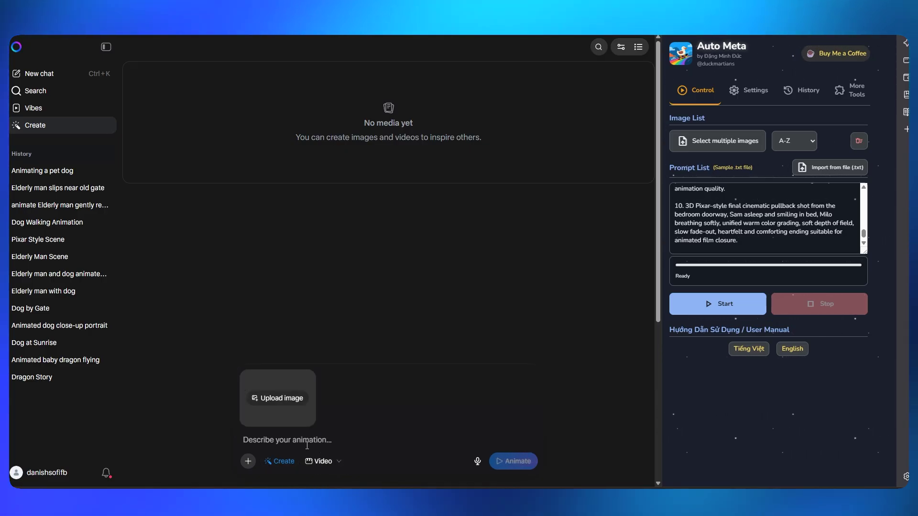
# Step: Bring up Auto Meta's settings: start at prompt 1, 15–30 second video wait, auto-download on
pyautogui.click(714, 214)
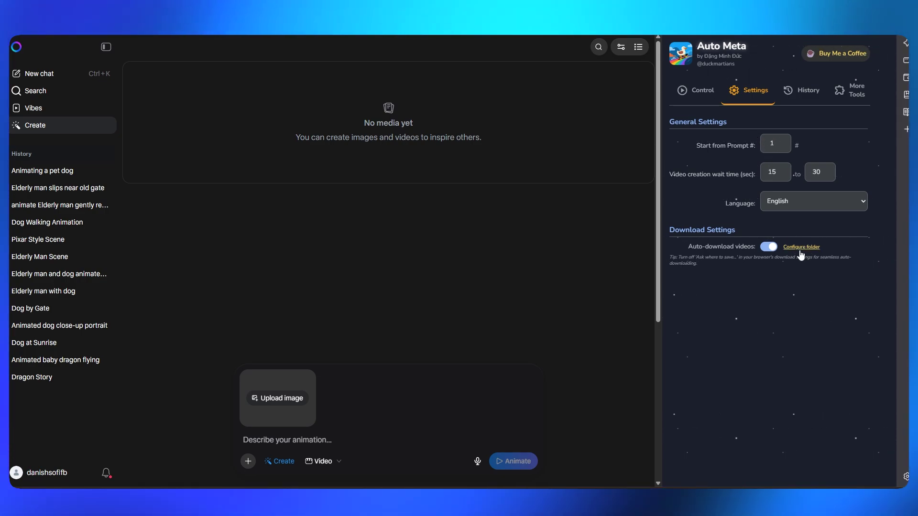
# Step: Change Brave's download location to a newly created 'New folder (3)' inside Downloads
pyautogui.click(801, 247)
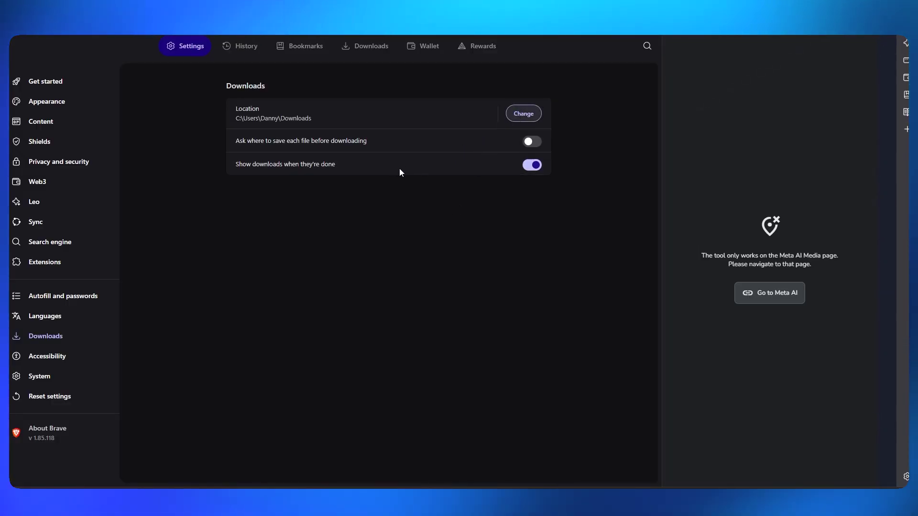
pyautogui.click(518, 119)
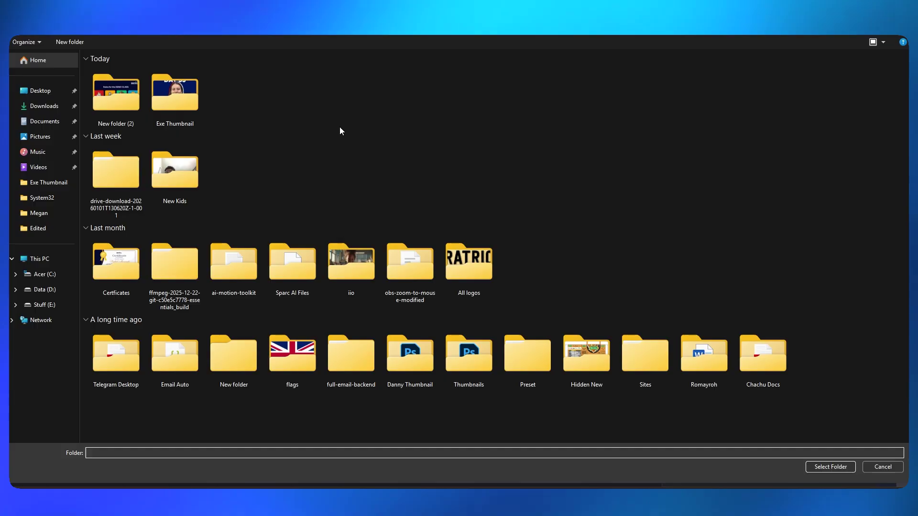
pyautogui.hotkey('ctrl', 'shift', 'n')
pyautogui.doubleClick(226, 118)
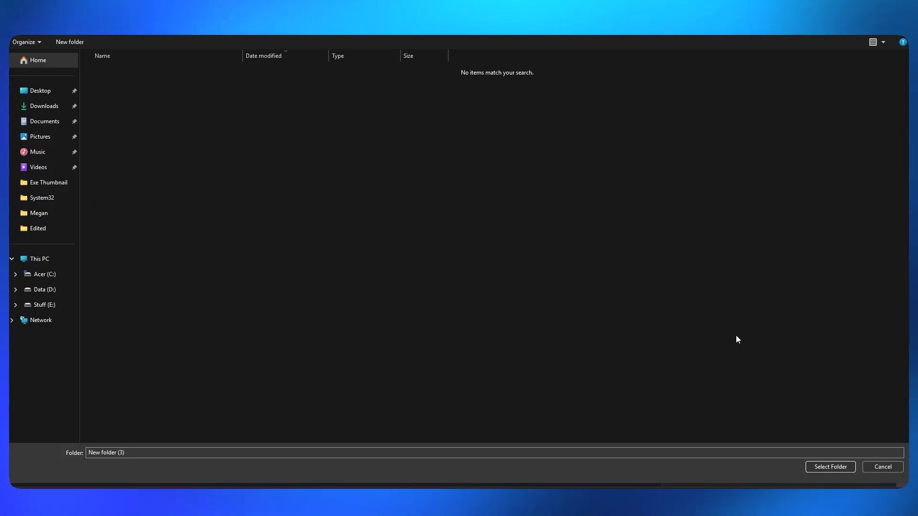
pyautogui.click(830, 467)
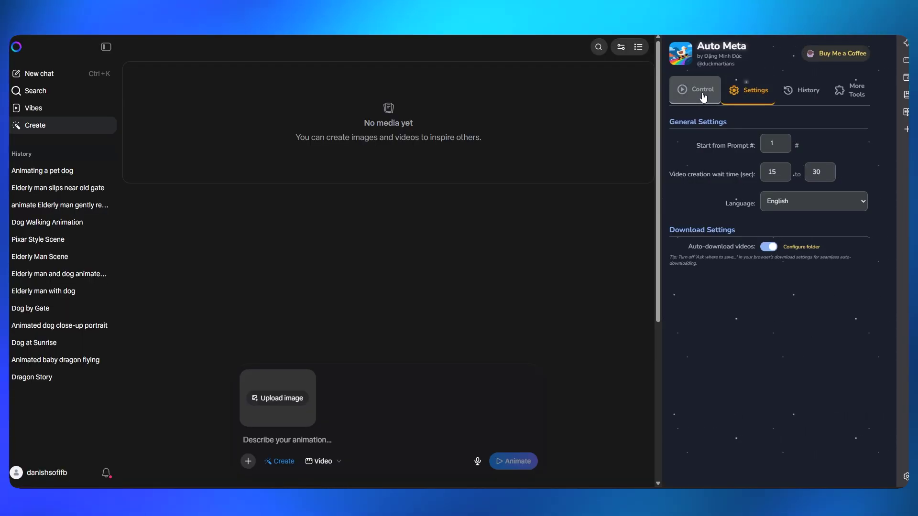
# Step: Start Auto Meta's batch run so it generates videos from the ten prompts
pyautogui.click(702, 93)
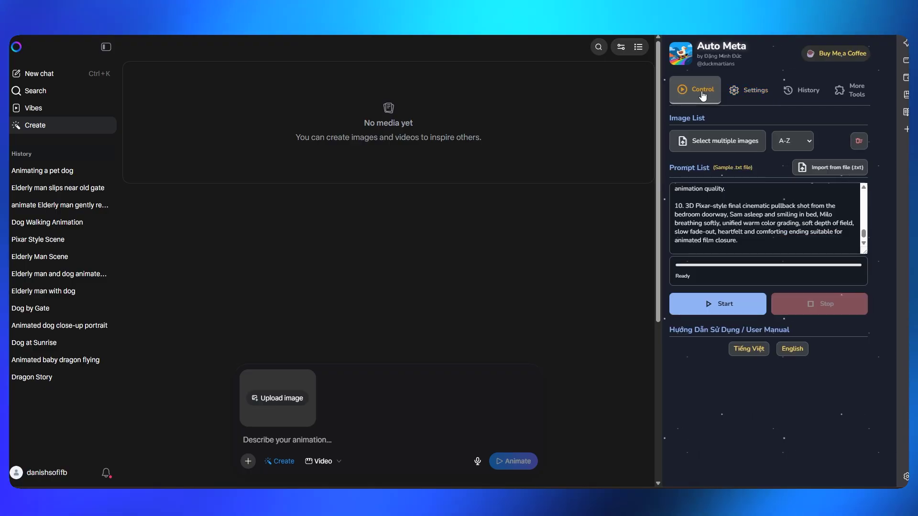
pyautogui.click(709, 306)
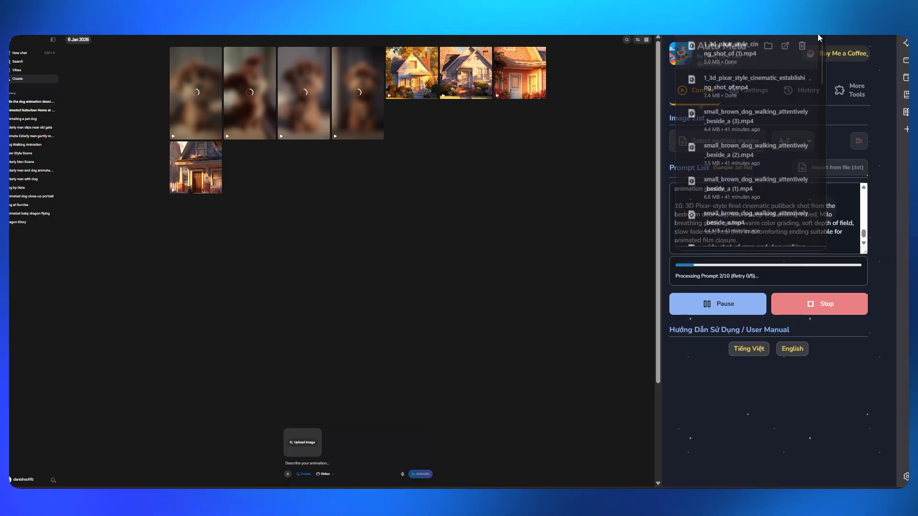
# Step: Preview a generated house clip while the batch run continues toward prompt 6
pyautogui.click(405, 172)
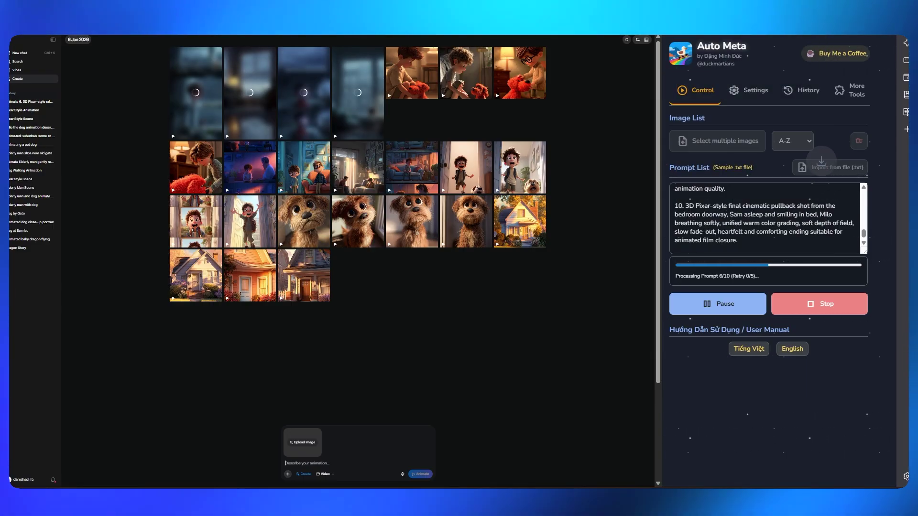
# Step: Search Google for 'inworld ai' and open the sponsored Inworld AI result
pyautogui.hotkey('ctrl', 't')
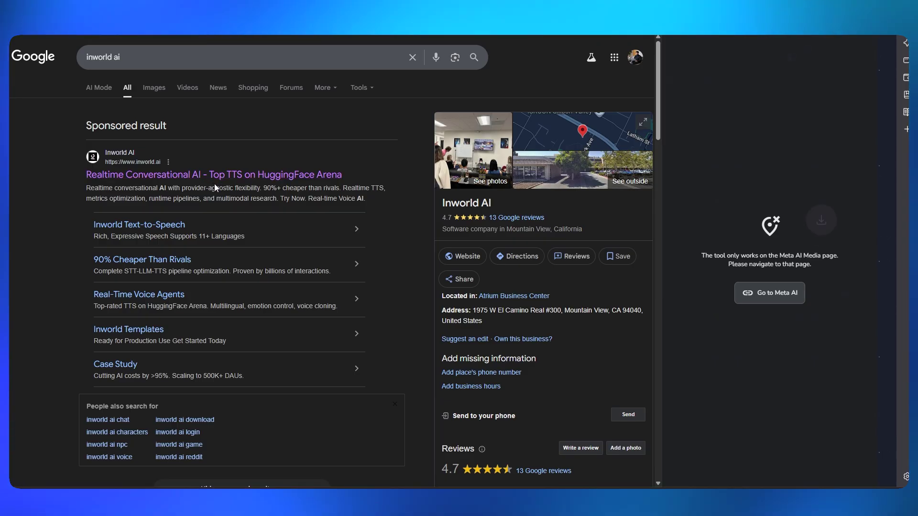
pyautogui.click(111, 174)
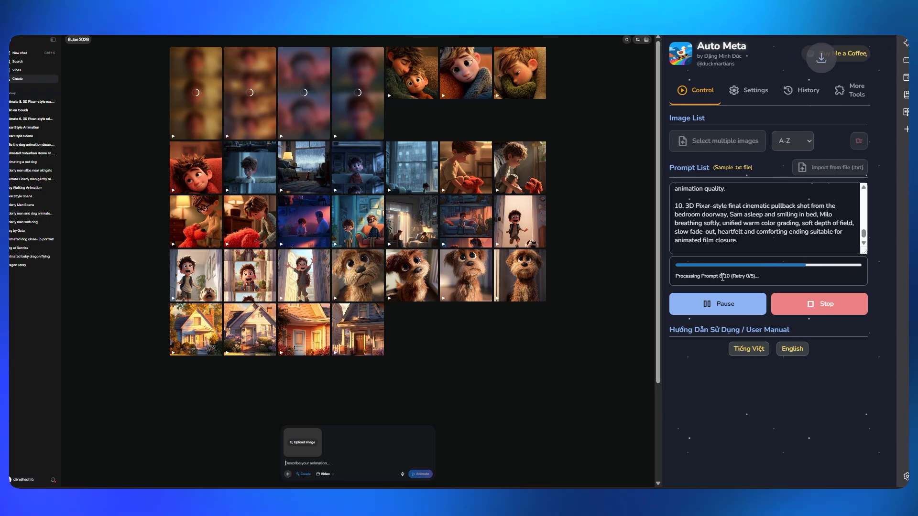
# Step: Select and copy the Milo story paragraphs beginning 'Every morning' in the ChatGPT conversation
pyautogui.click(473, 36)
pyautogui.scroll(15, 340, 273)
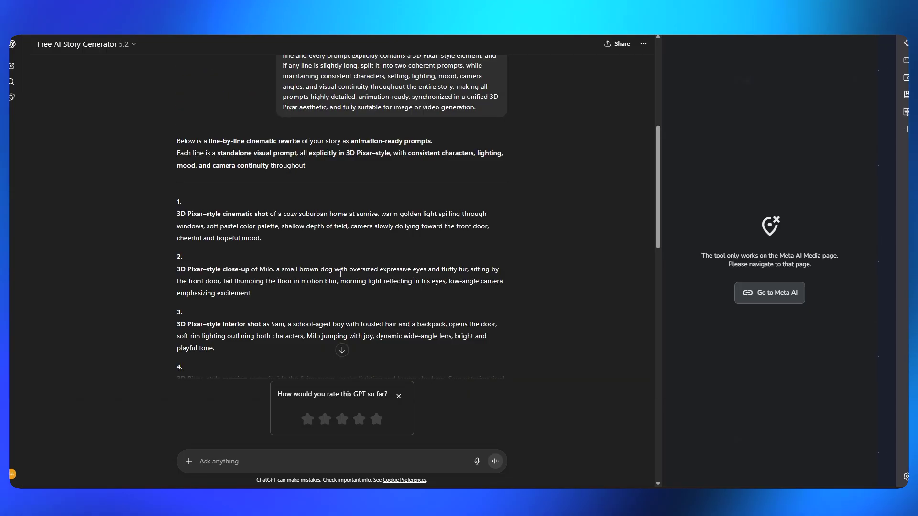
pyautogui.moveTo(177, 199); pyautogui.dragTo(311, 285)
pyautogui.hotkey('ctrl', 'c')
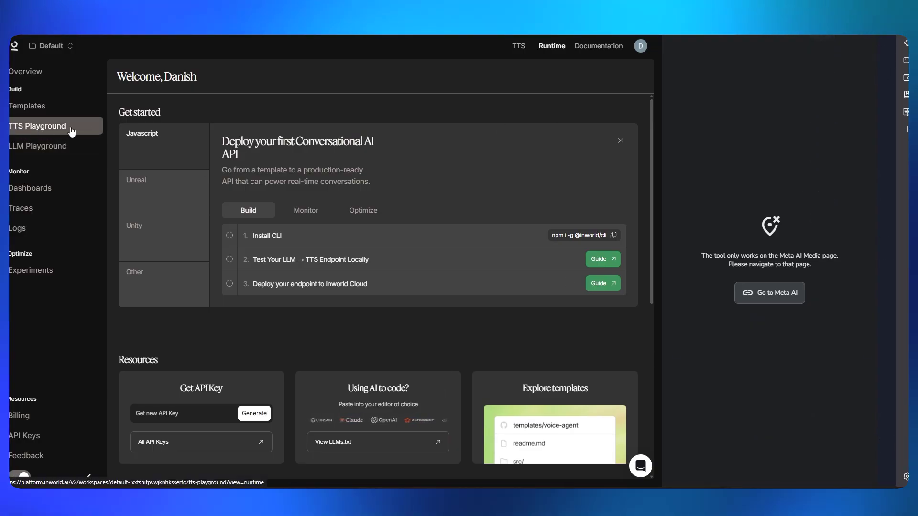
# Step: Paste the 675-character Milo story over the TTS Playground sample text and set talking speed 1.0
pyautogui.click(96, 127)
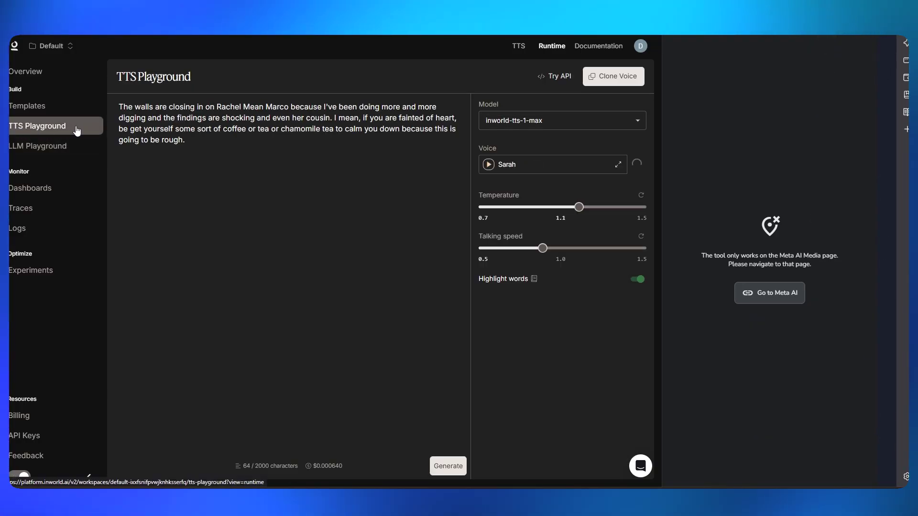
pyautogui.click(203, 141)
pyautogui.hotkey('ctrl', 'a')
pyautogui.press('Delete')
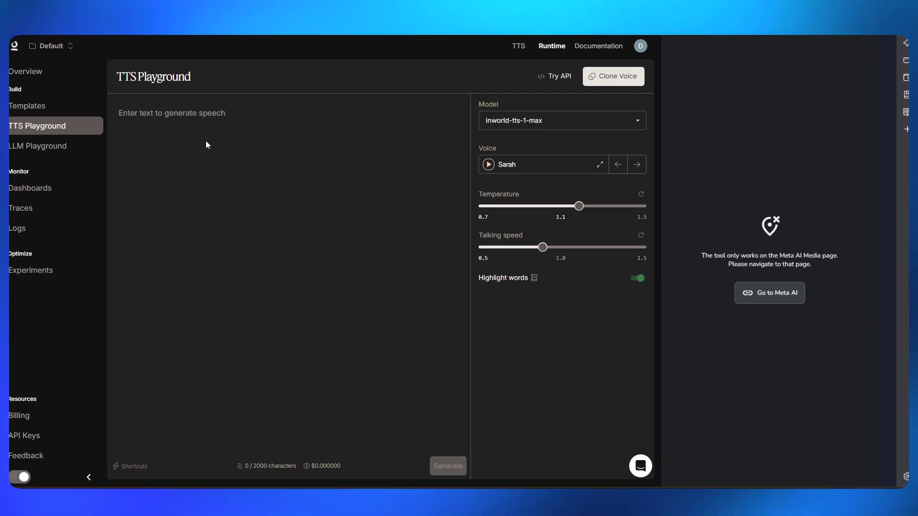
pyautogui.hotkey('ctrl', 'v')
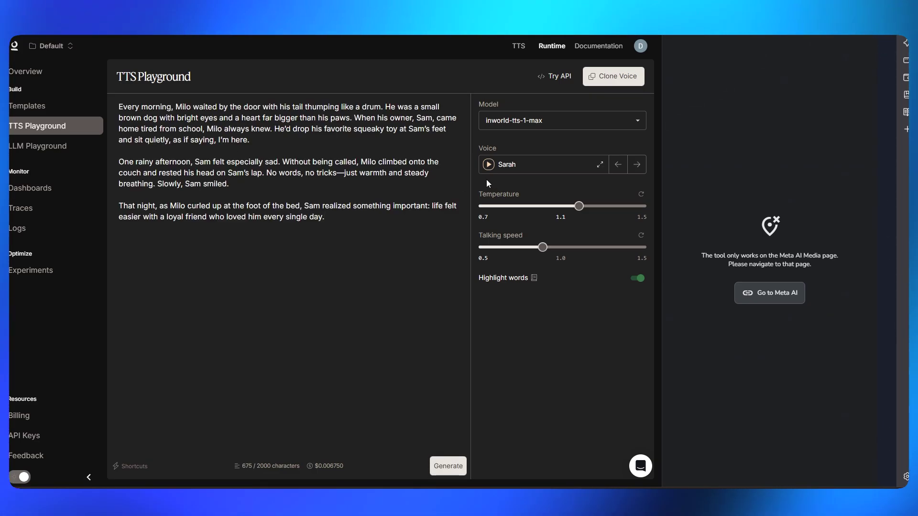
pyautogui.moveTo(541, 249)
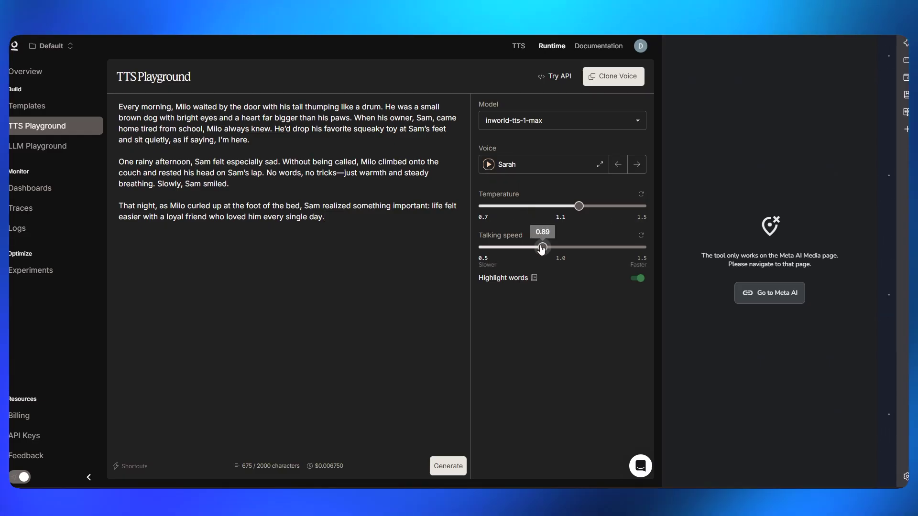
pyautogui.moveTo(558, 255); pyautogui.dragTo(560, 256)
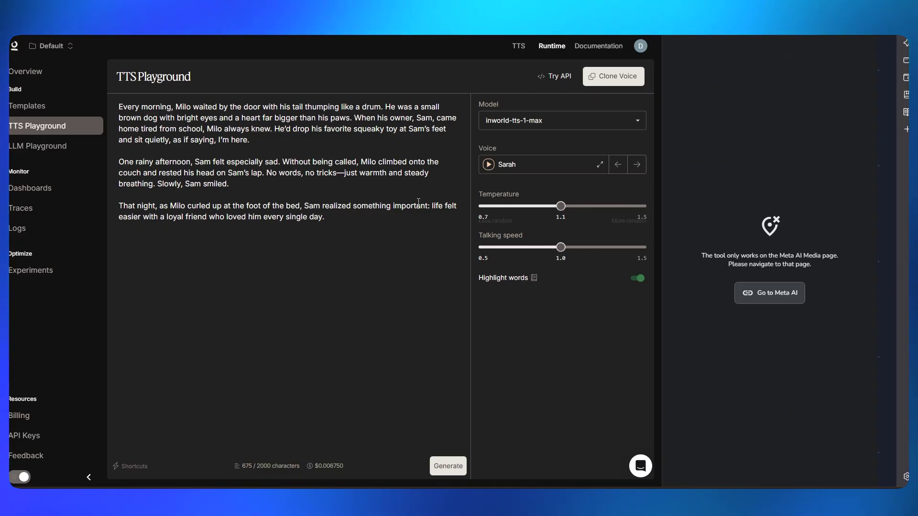
# Step: Generate the Milo narration and change the narrator voice from Sarah to Deborah
pyautogui.click(446, 467)
pyautogui.click(532, 168)
pyautogui.scroll(-2, 526, 277)
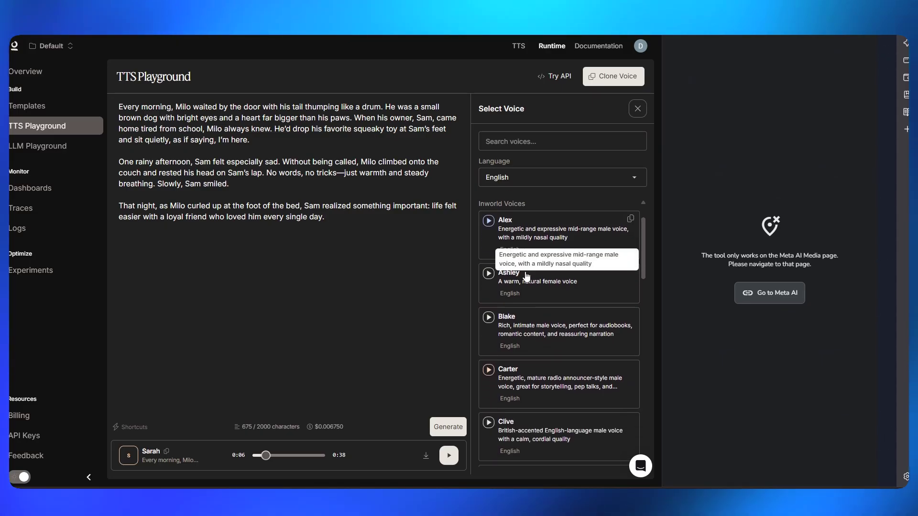
pyautogui.scroll(2, 504, 264)
pyautogui.scroll(-1, 527, 248)
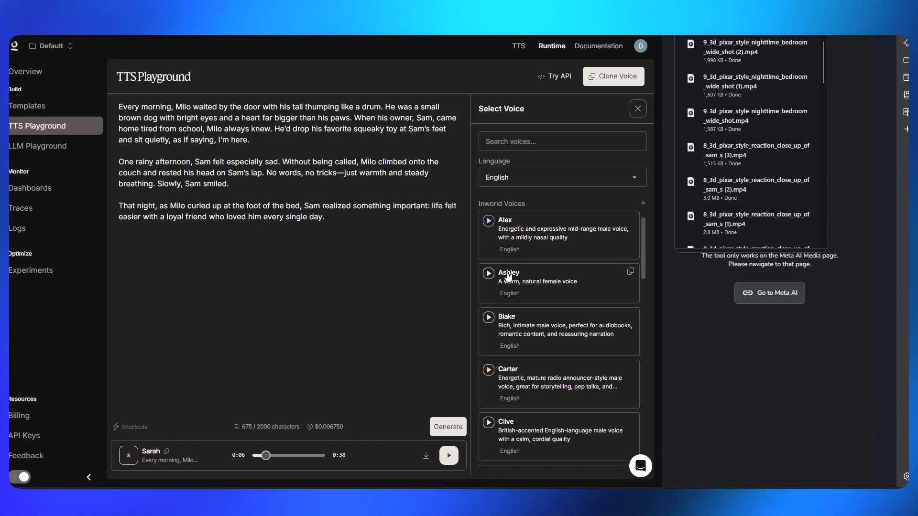
pyautogui.scroll(-1, 508, 276)
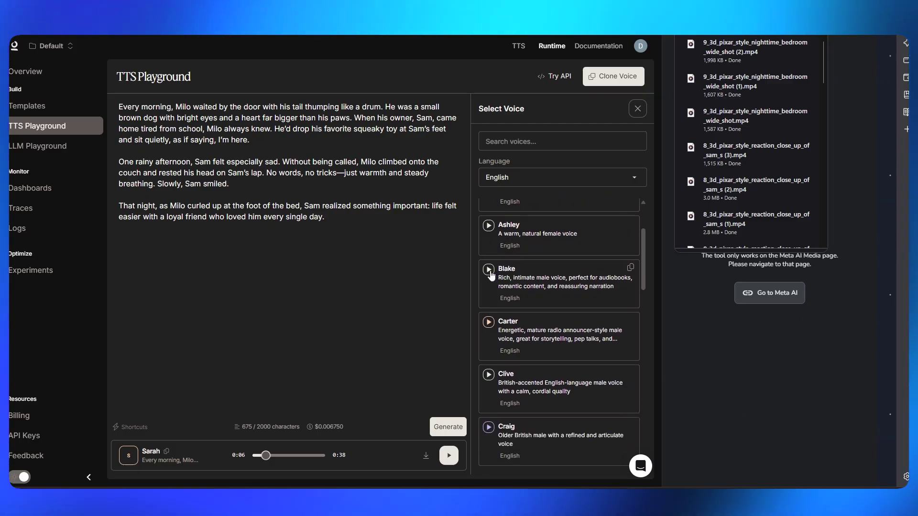
pyautogui.scroll(-1, 488, 325)
pyautogui.scroll(-2, 493, 335)
pyautogui.scroll(-1, 492, 340)
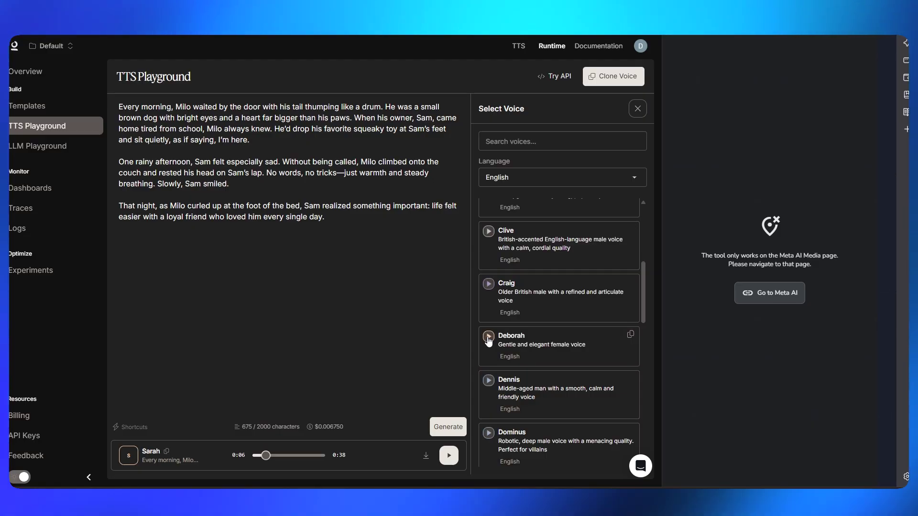
pyautogui.click(519, 340)
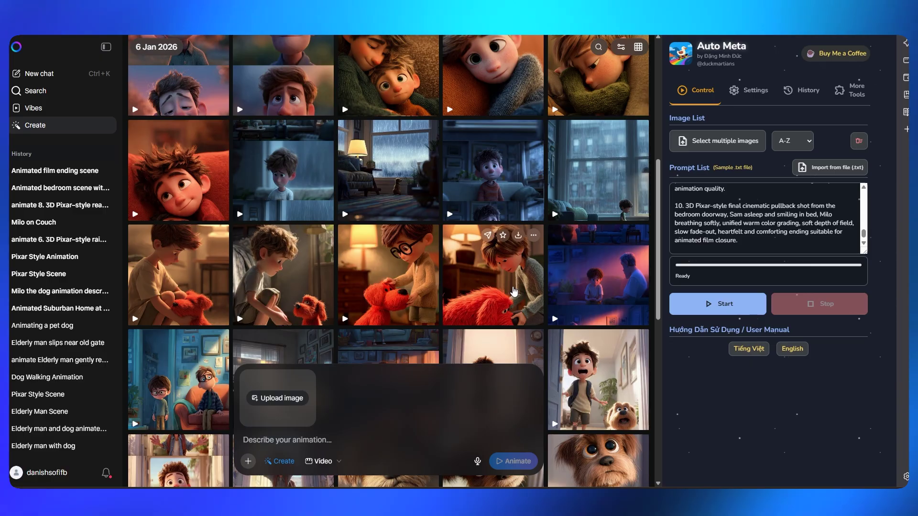
# Step: Browse the generated Pixar-style Milo clips in Meta AI's media grid
pyautogui.scroll(10, 430, 239)
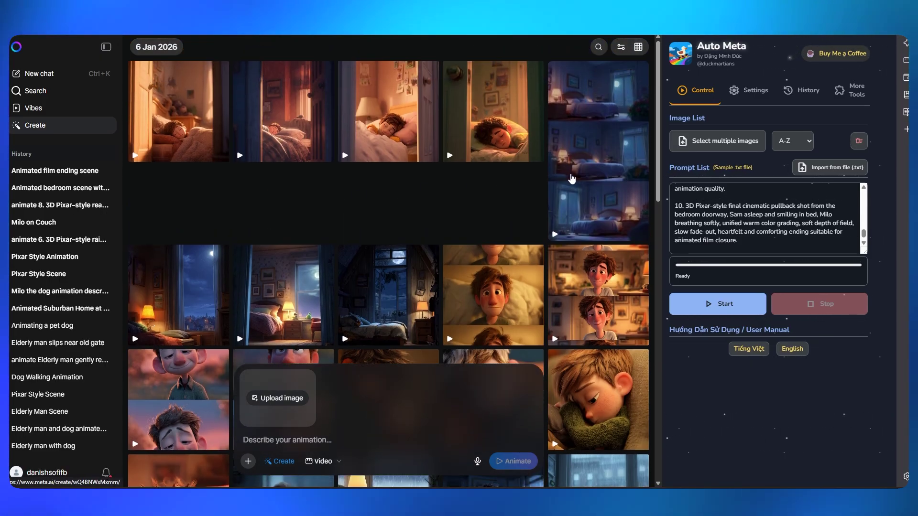
pyautogui.moveTo(492, 153)
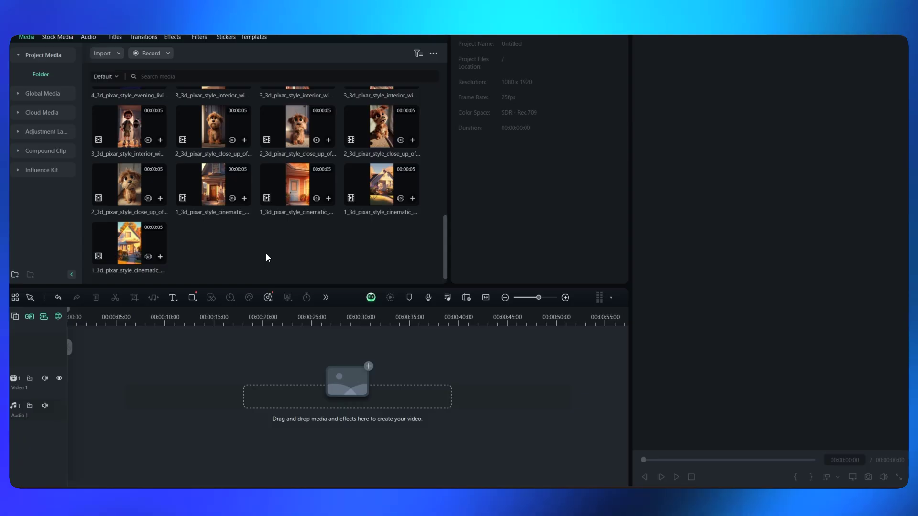
# Step: Drag the 0:42 Inworld_inworld-tts-1-max narration from the media library onto Audio 1
pyautogui.scroll(10, 263, 256)
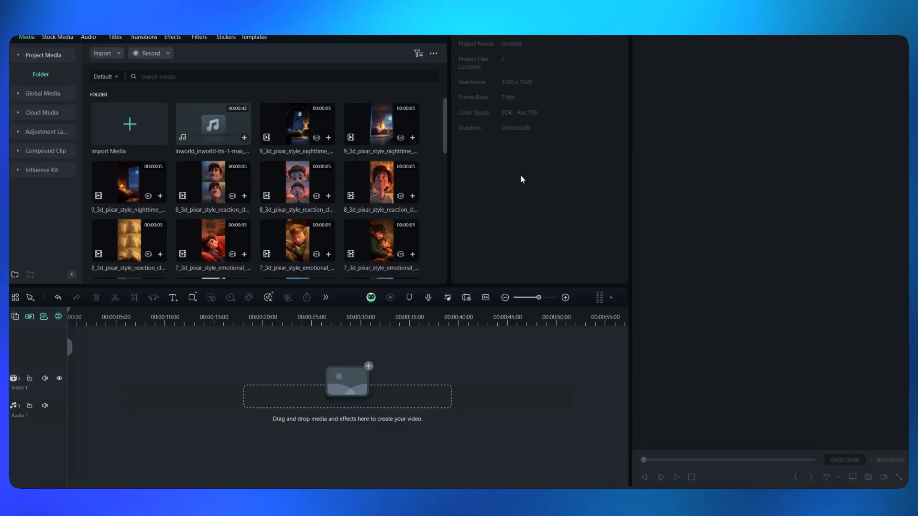
pyautogui.scroll(-10, 228, 210)
pyautogui.scroll(10, 256, 252)
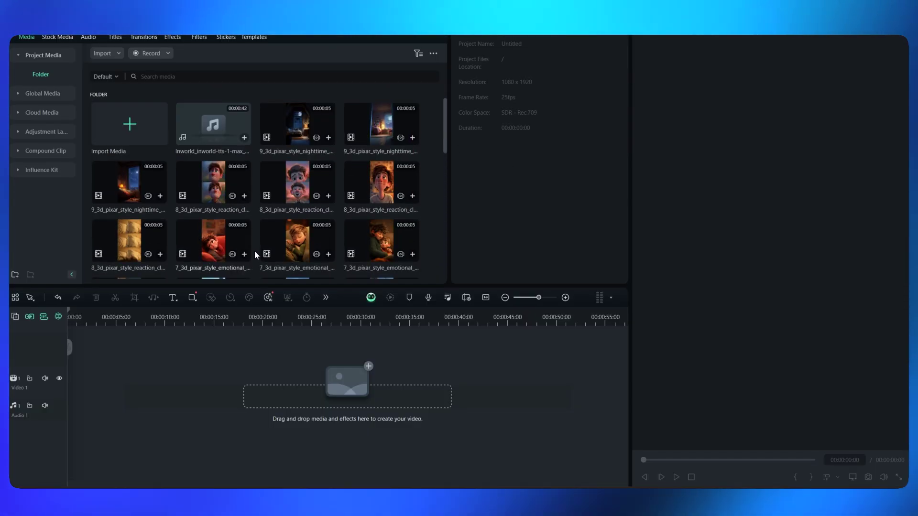
pyautogui.moveTo(199, 133); pyautogui.dragTo(74, 396)
pyautogui.click(108, 384)
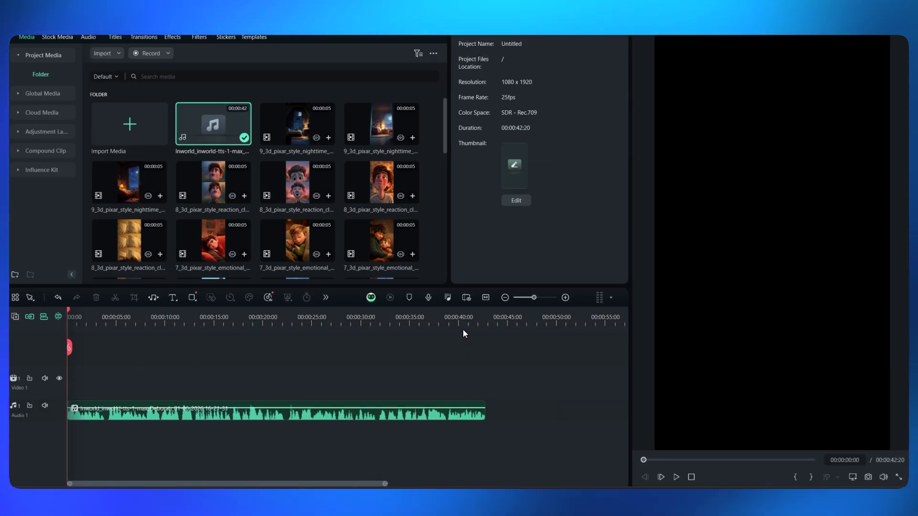
pyautogui.scroll(-8, 323, 175)
# Step: Place the house-at-sunrise opening clip on Video 1, keep the project settings, and play the timeline
pyautogui.moveTo(370, 199); pyautogui.dragTo(271, 258)
pyautogui.moveTo(64, 382); pyautogui.dragTo(88, 381)
pyautogui.click(502, 259)
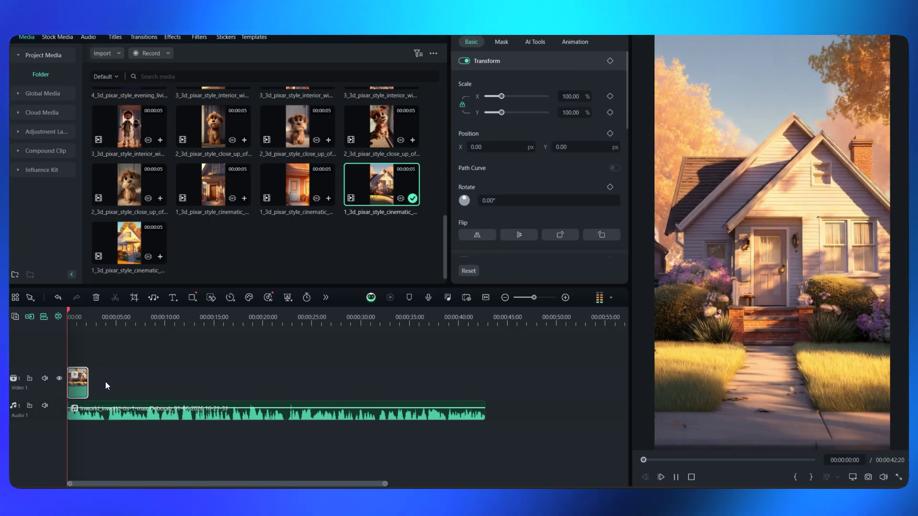
pyautogui.press('space')
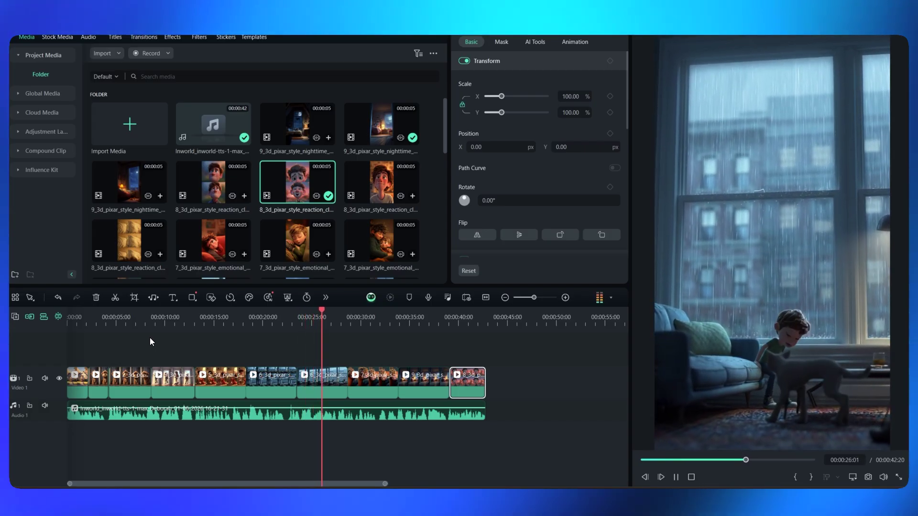
# Step: Stop playback, return to the timeline start, and scrub the preview to about 17 seconds
pyautogui.press('space')
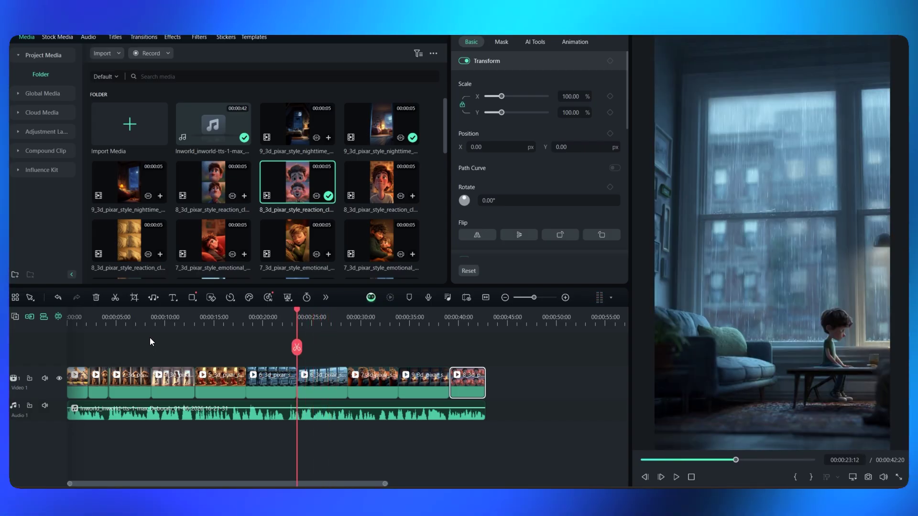
pyautogui.press('Home')
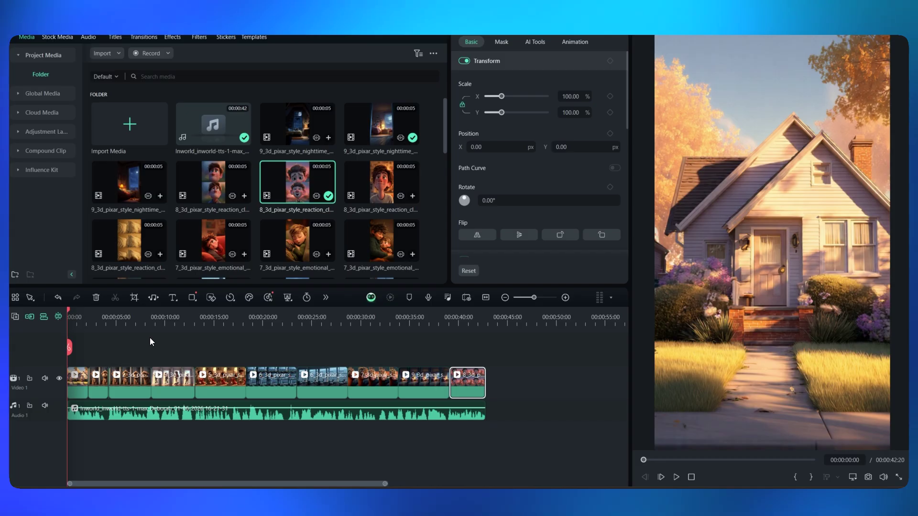
pyautogui.moveTo(68, 308); pyautogui.dragTo(235, 319)
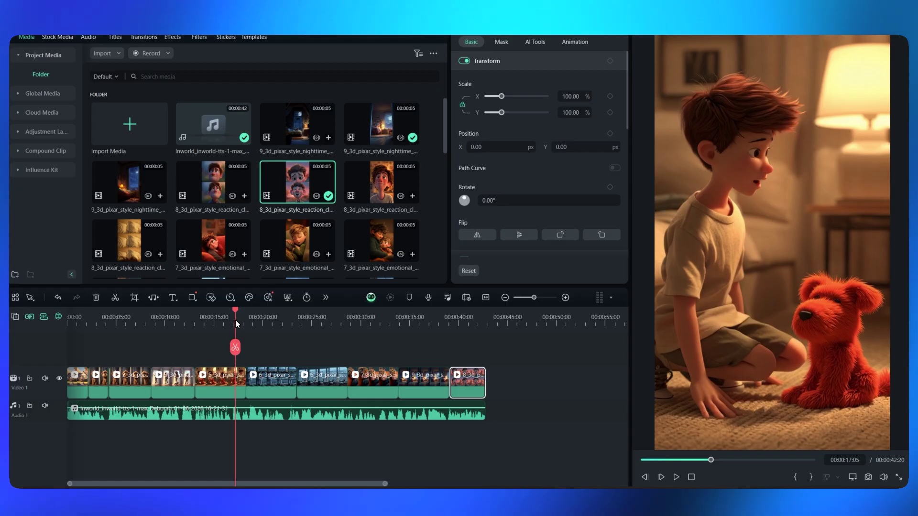